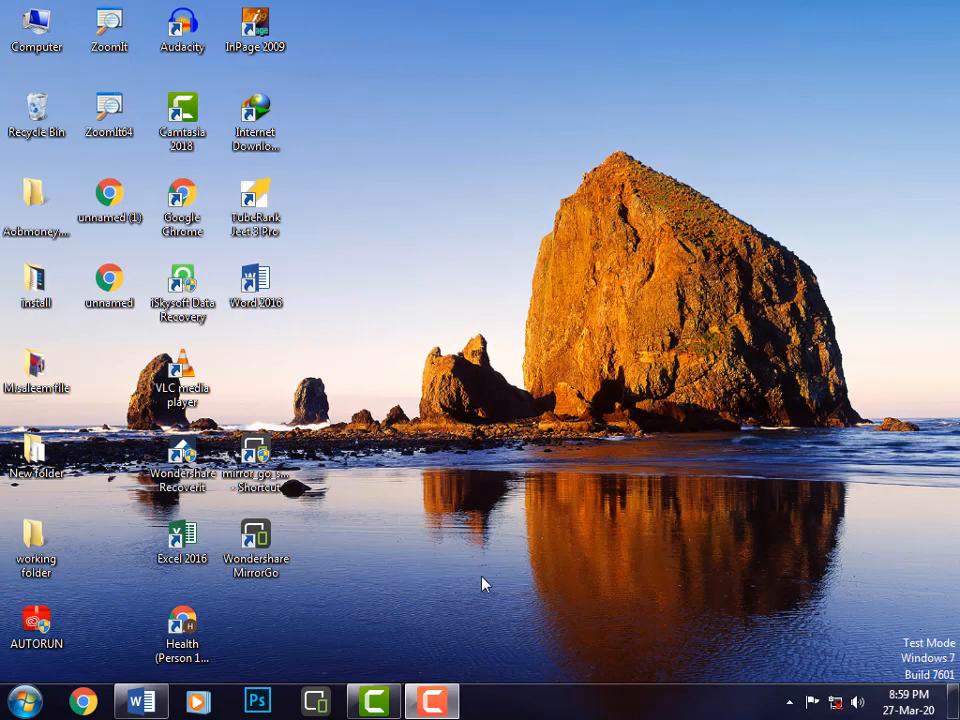
Switch to Word and insert a Clustered Column chart into the blank document, dismissing the activation notice.
left_click(150, 705)
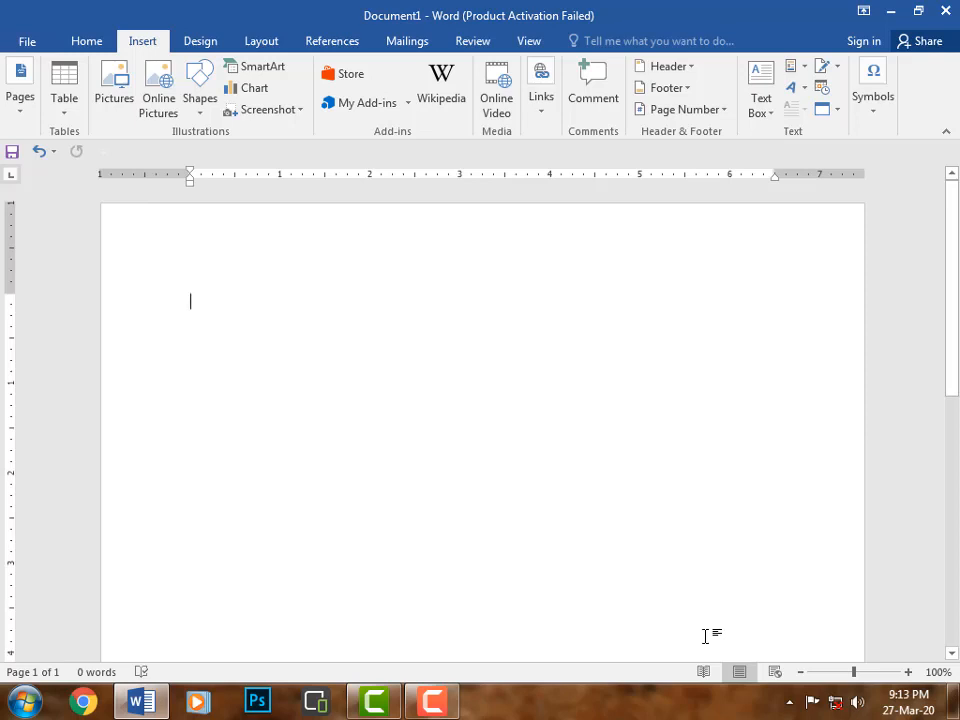
left_click(259, 94)
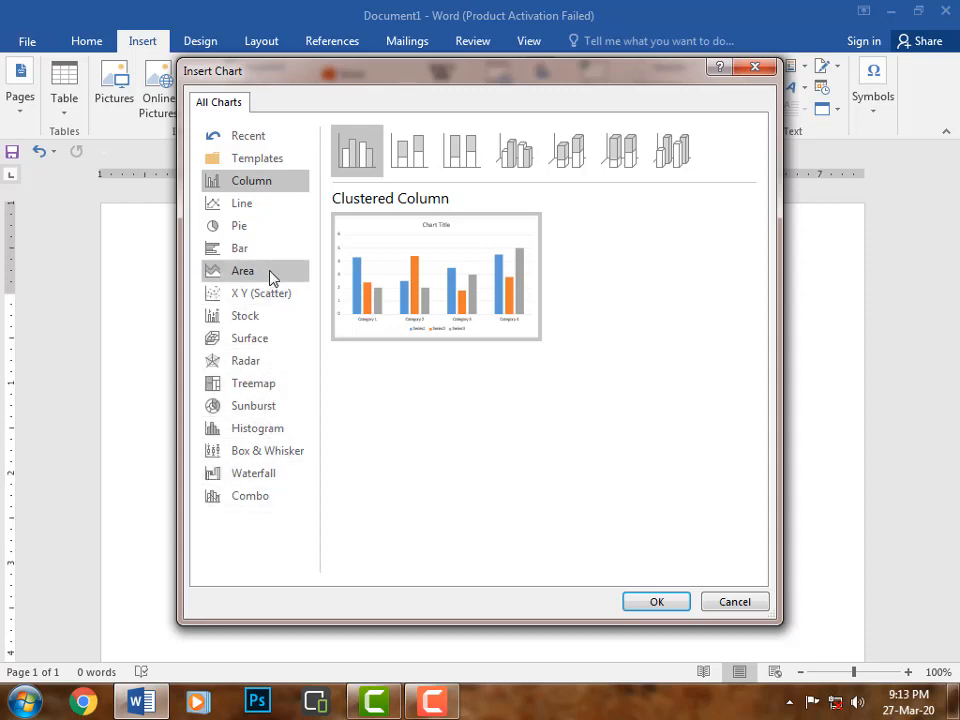
mouse_move(360, 225)
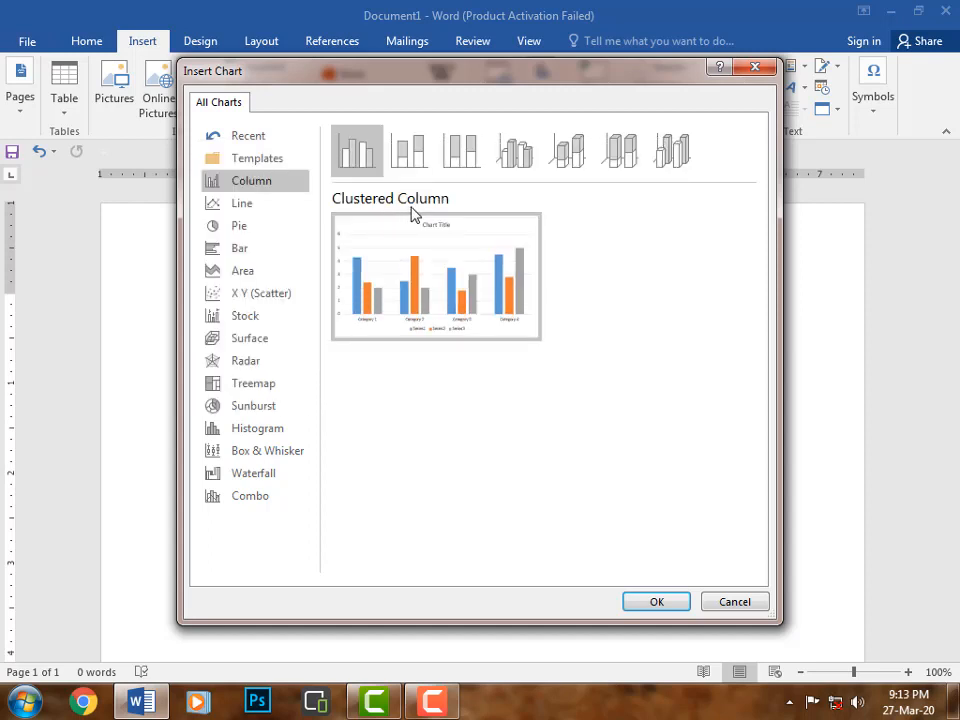
mouse_move(413, 229)
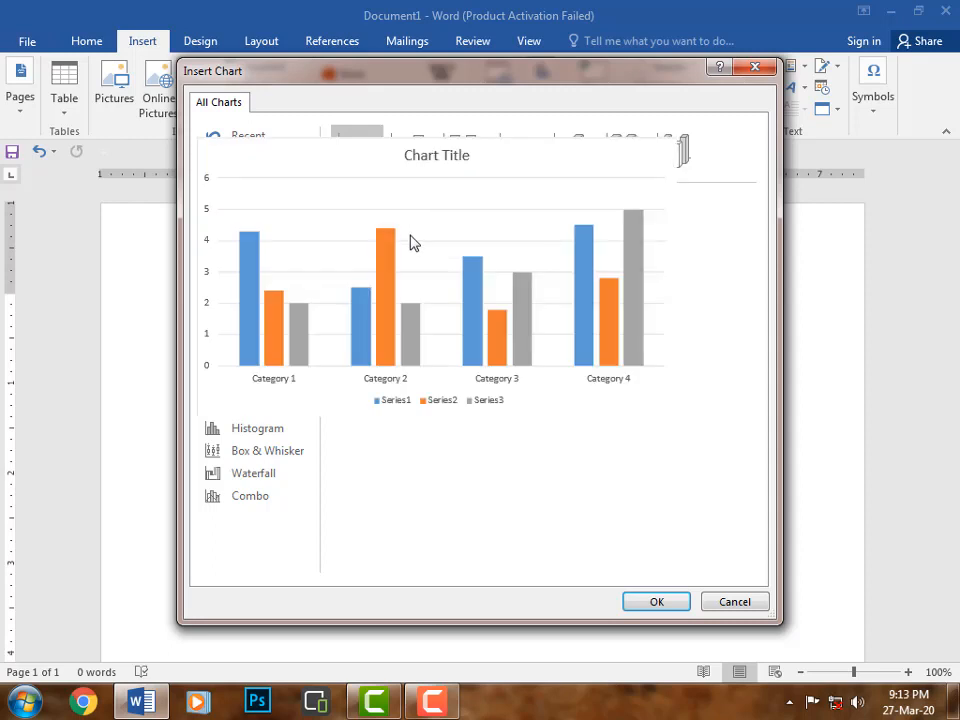
left_click(658, 603)
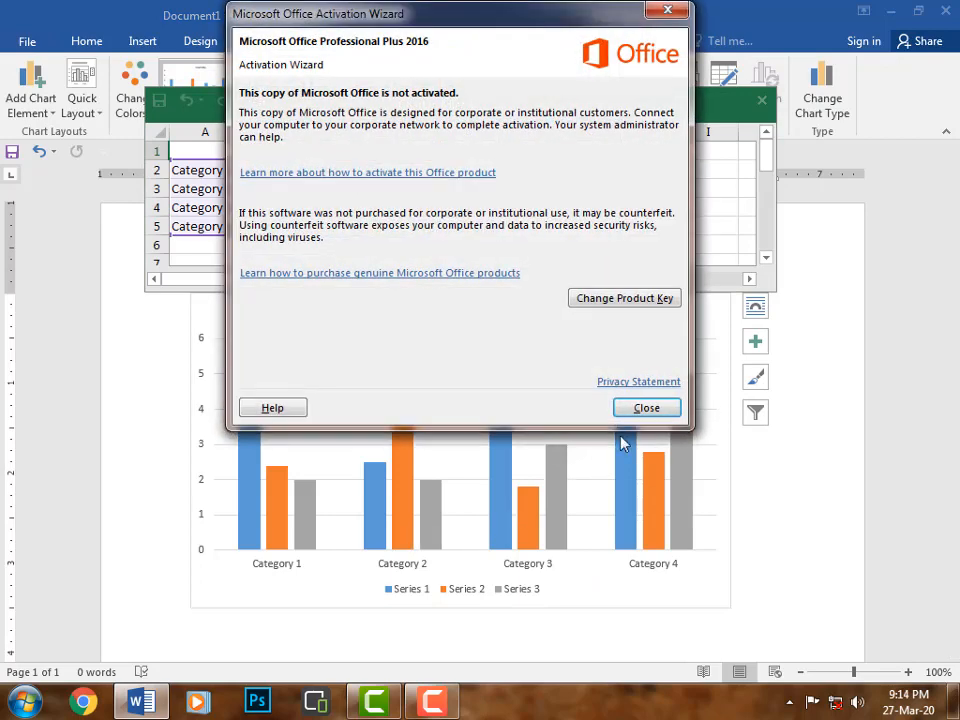
left_click(646, 407)
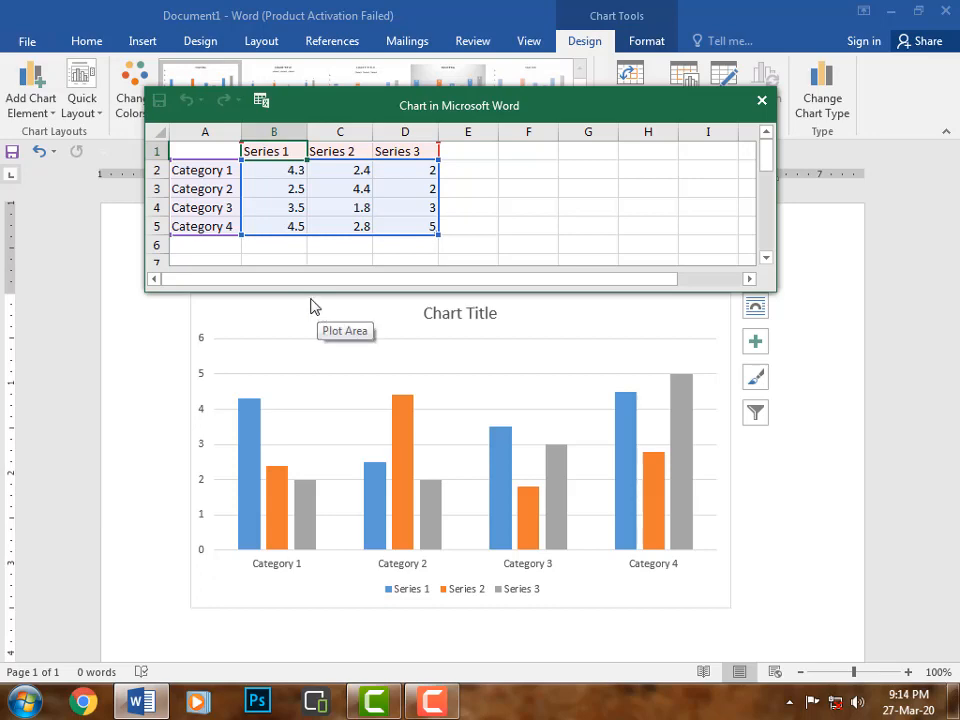
Reposition the chart's data sheet slightly and rename Category 1 as January in cell A2.
mouse_move(345, 118)
left_mouse_down()
mouse_move(369, 132)
mouse_move(358, 112)
left_mouse_up()
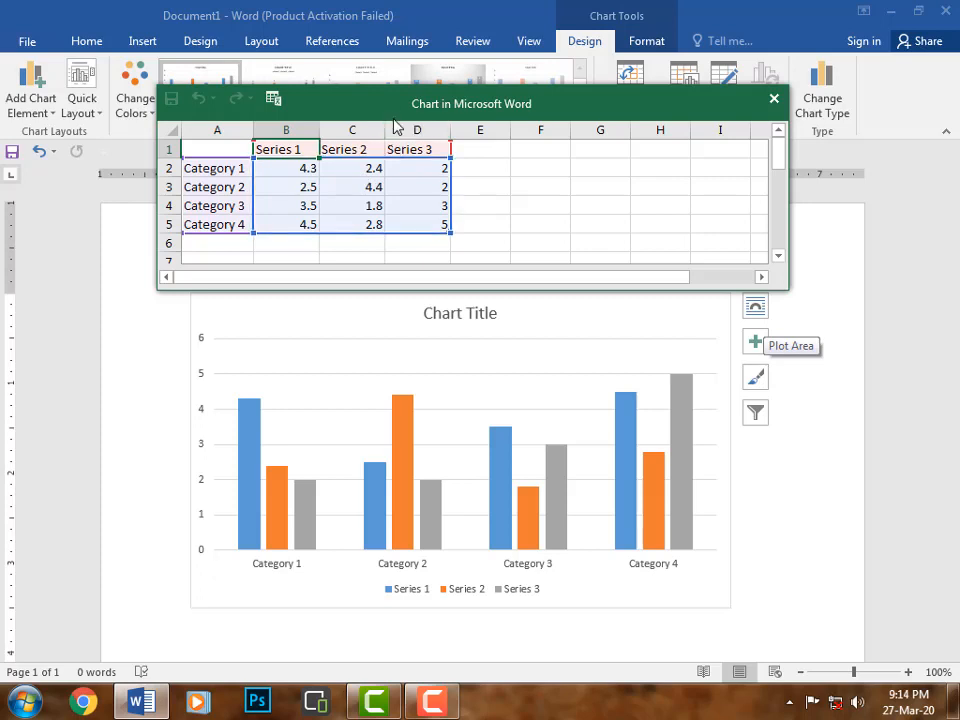
left_click_drag(365, 119, 333, 120)
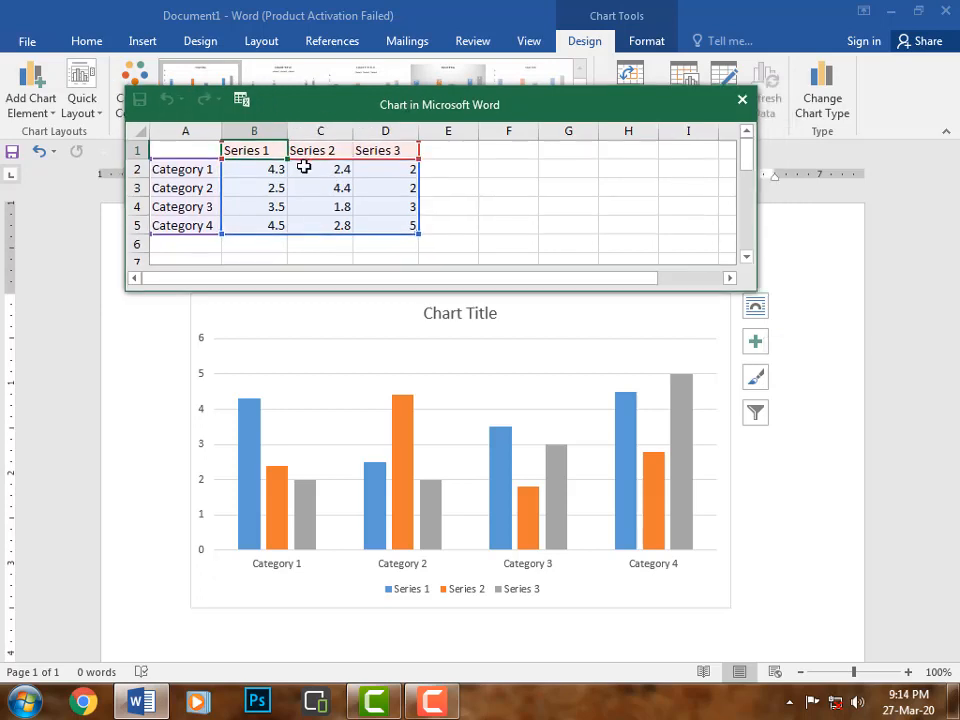
left_click(199, 171)
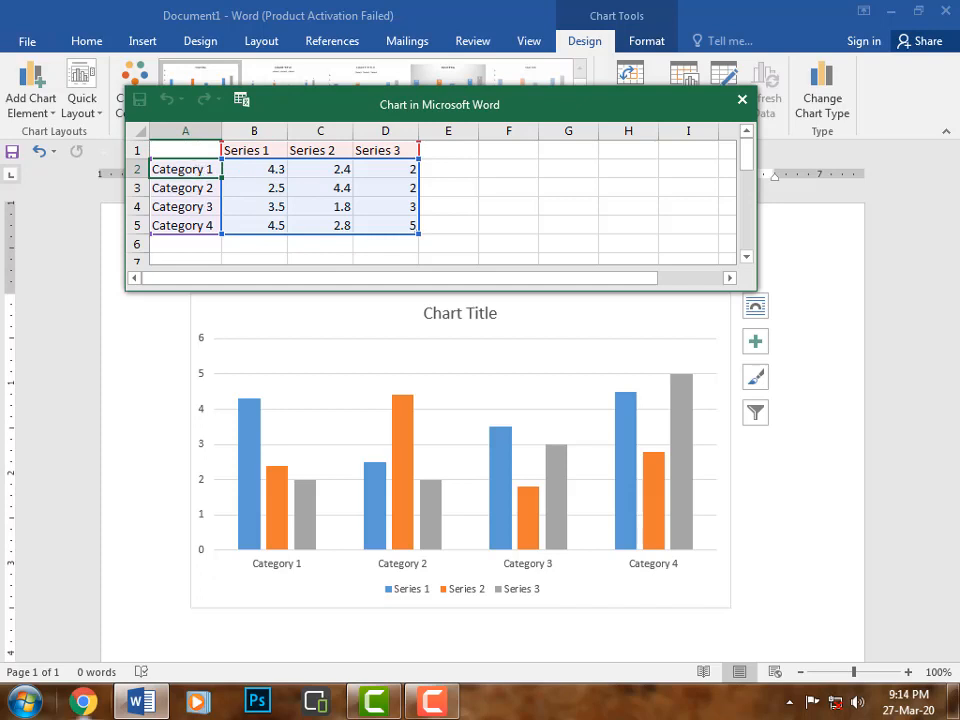
type("Ja")
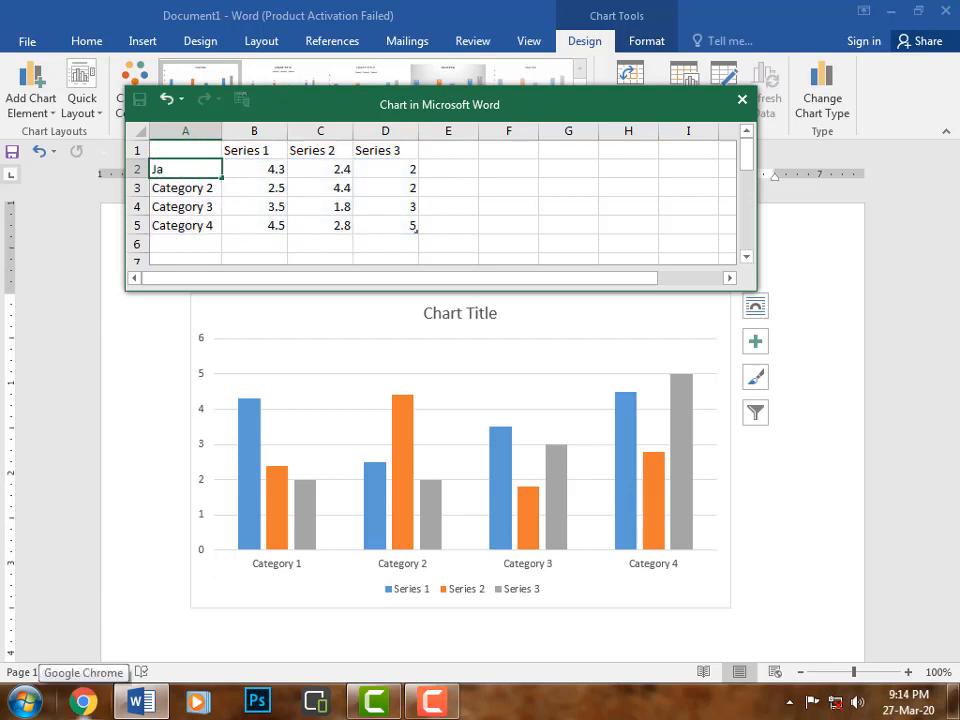
type("nuary")
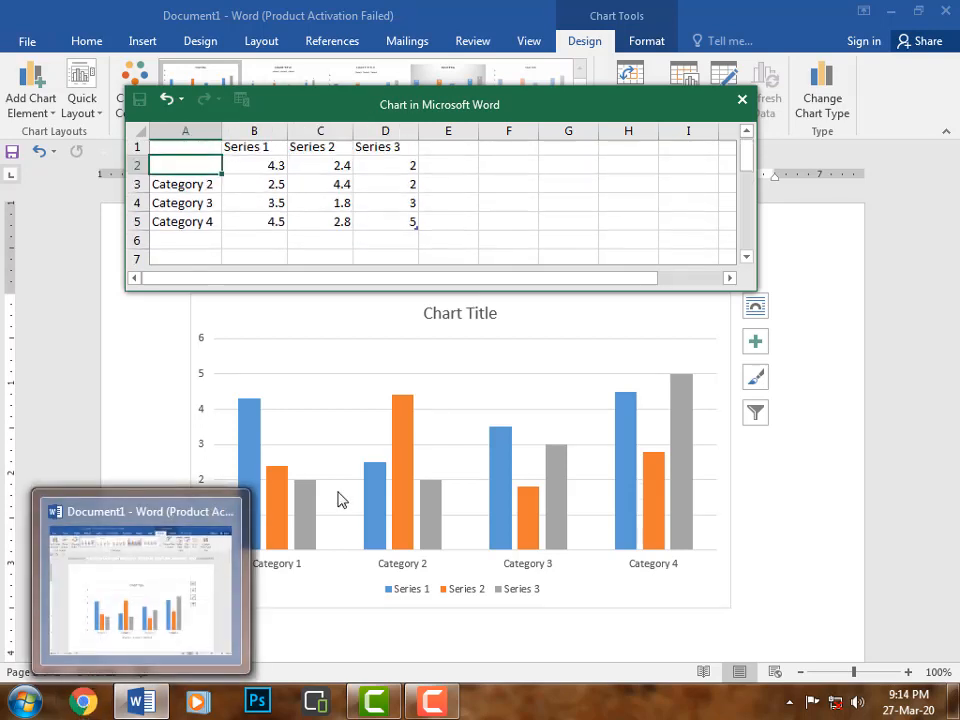
Rename Category 2 as February in cell A3 of the chart data sheet.
left_click(205, 190)
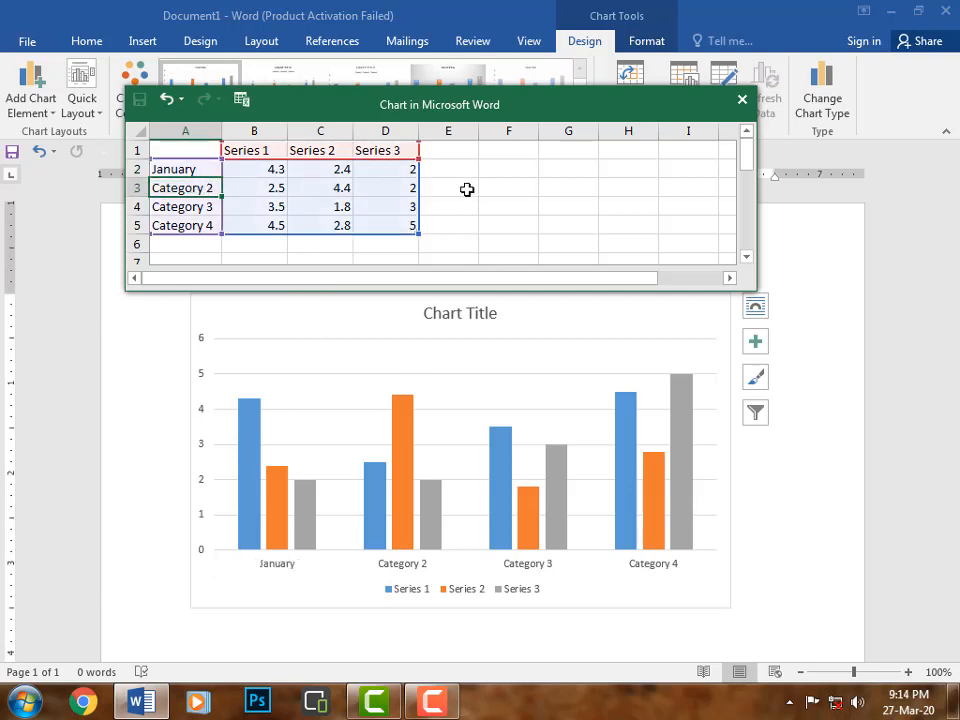
type("F")
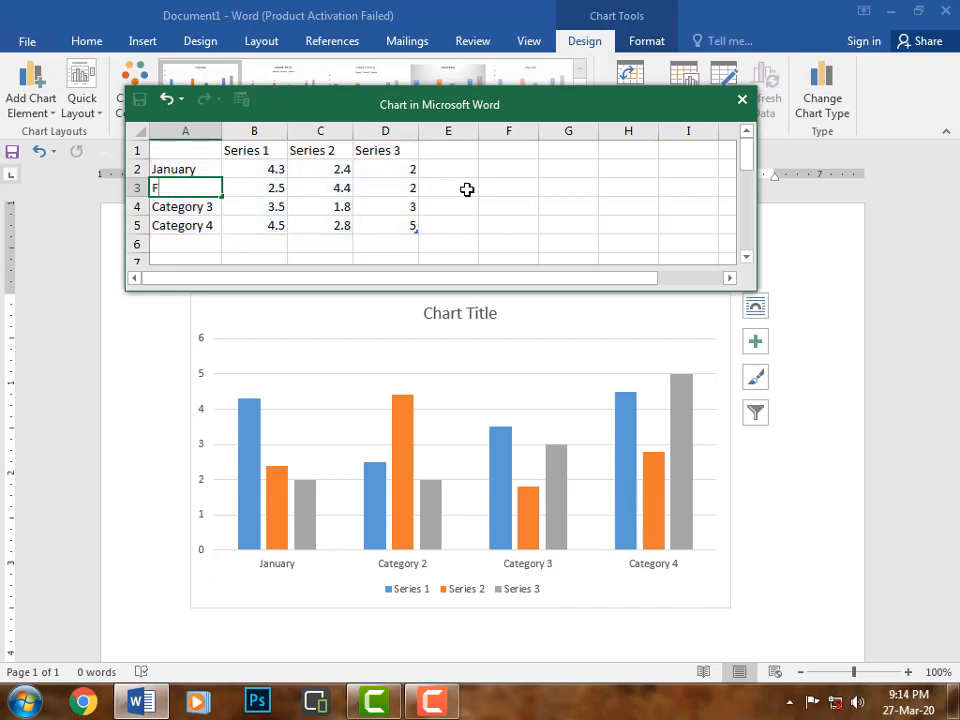
type("ebrau")
type("ray")
key("BackSpace")
key("BackSpace")
key("BackSpace")
key("BackSpace")
key("BackSpace")
type("uary")
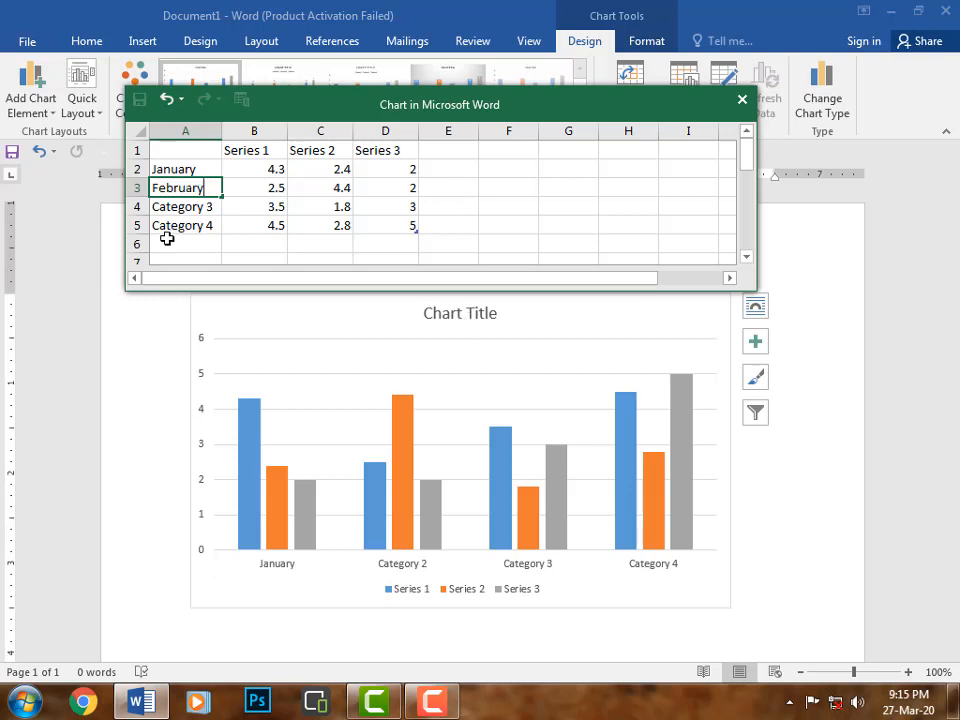
Rename Category 3 as March and Category 4 as April in the chart data sheet.
left_click(207, 206)
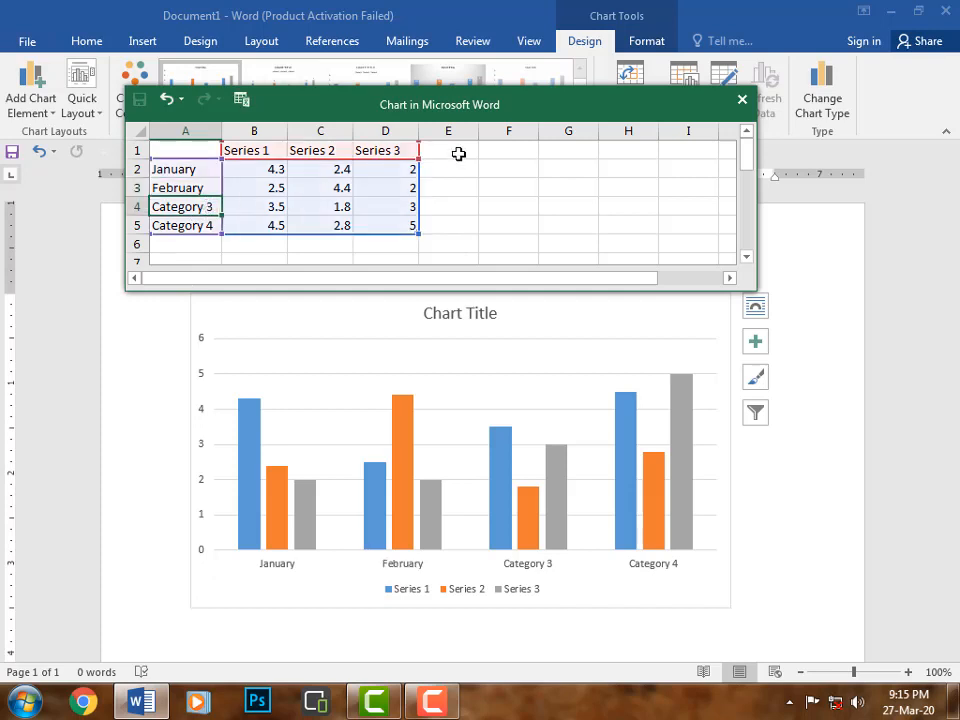
type("March")
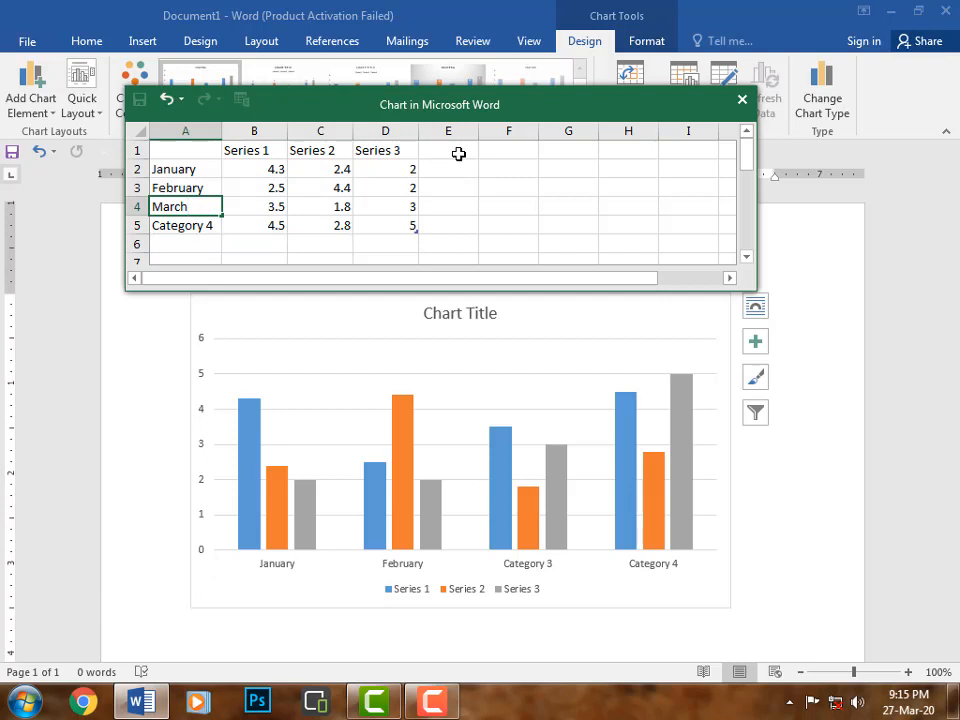
left_click(200, 224)
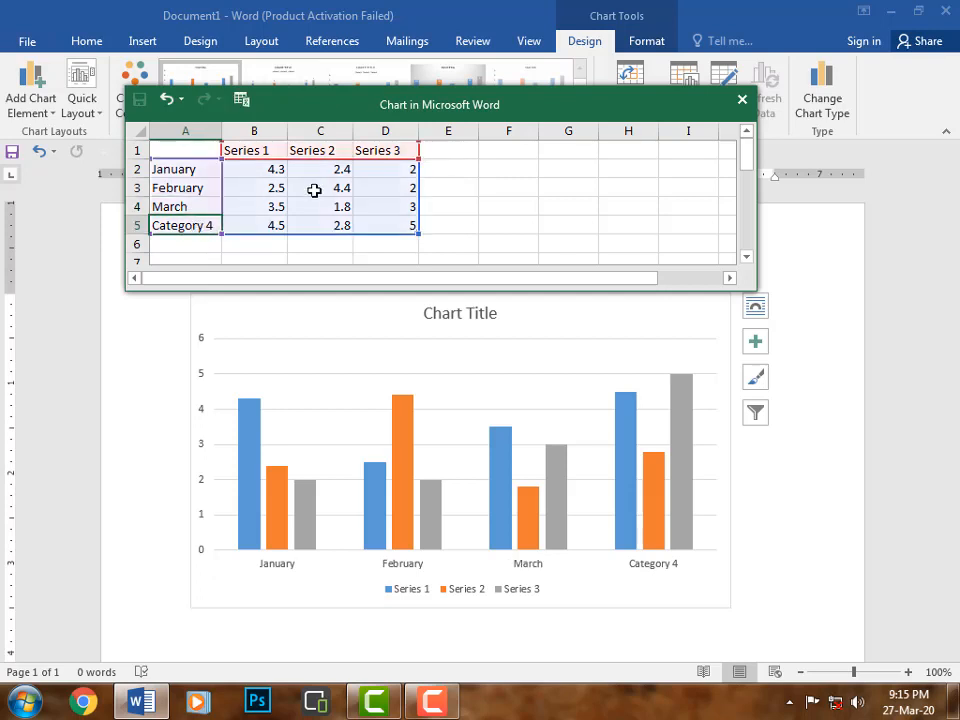
type("April")
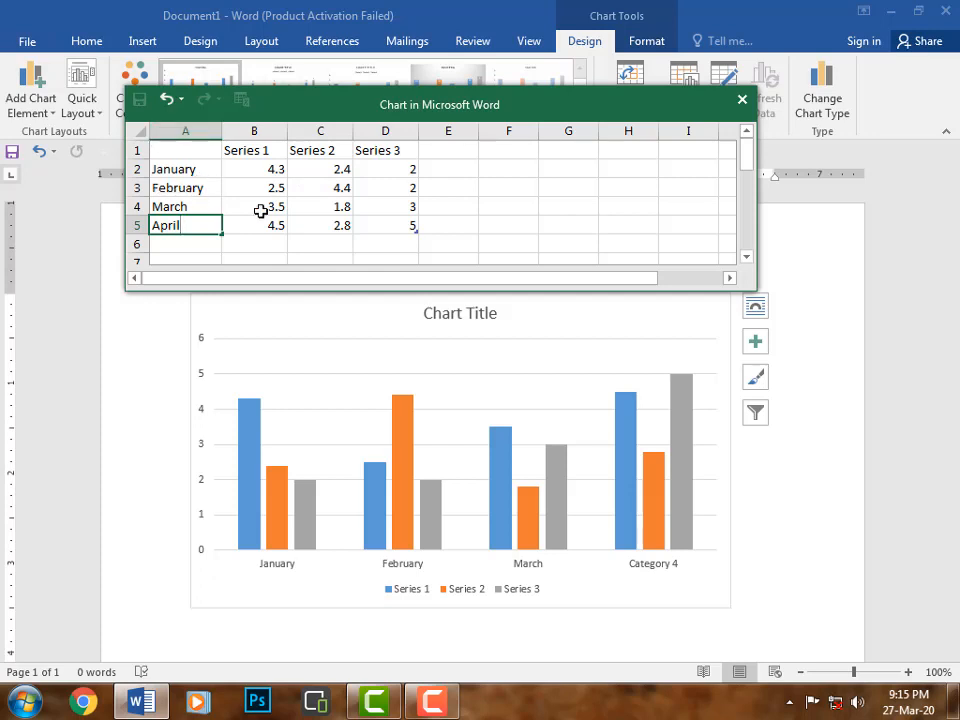
left_click(208, 170)
left_click(203, 225)
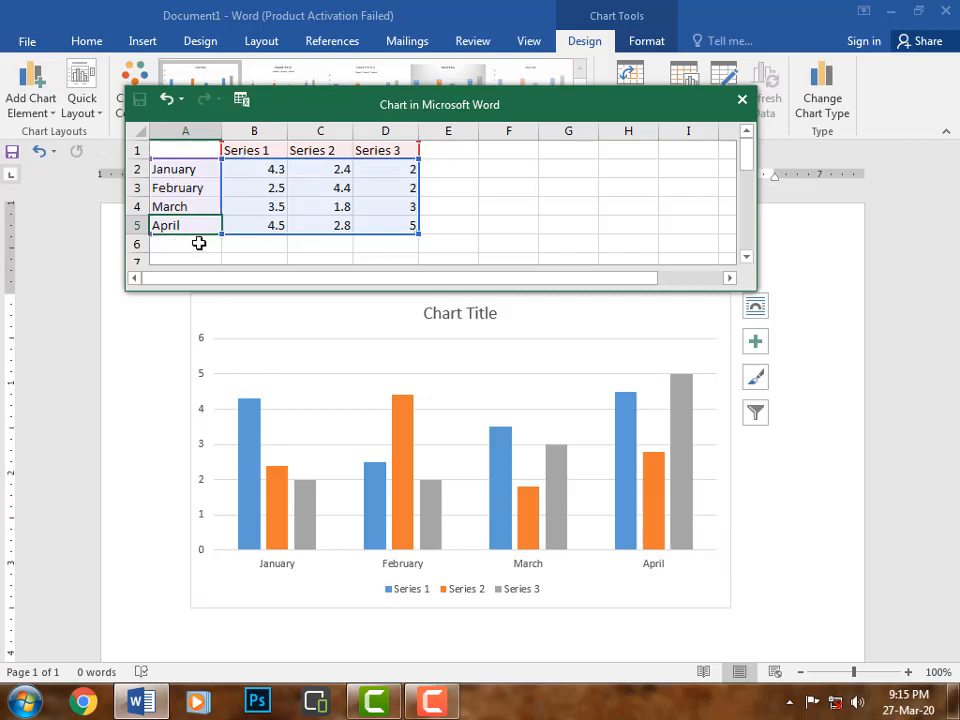
Replace the Series 1 heading with the first person's name and set that series' January value to 4000.
left_click(247, 151)
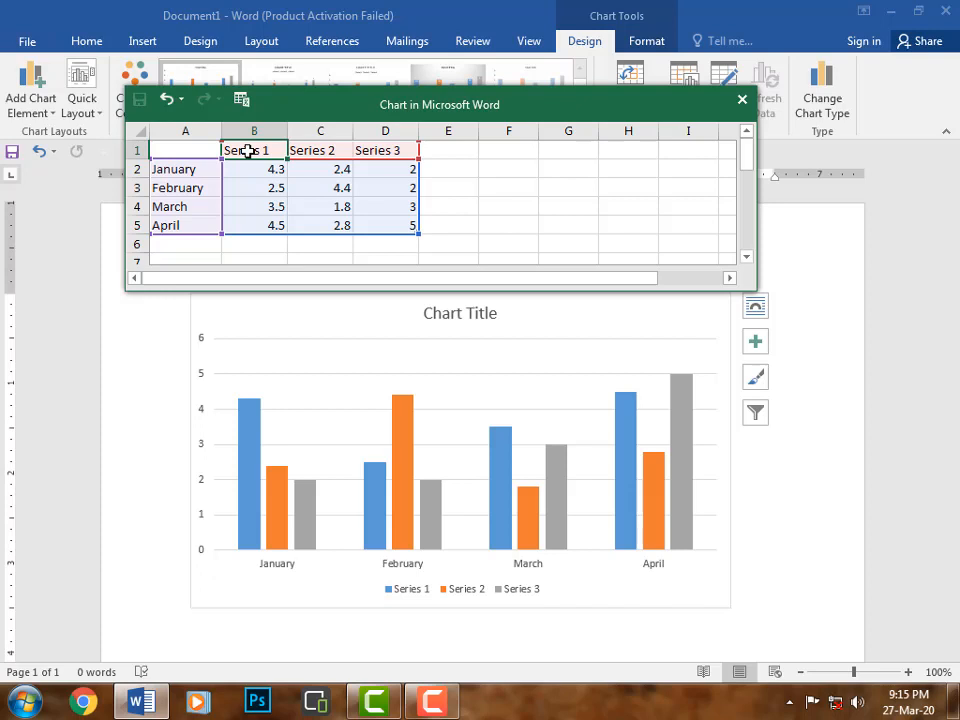
type("Waseem")
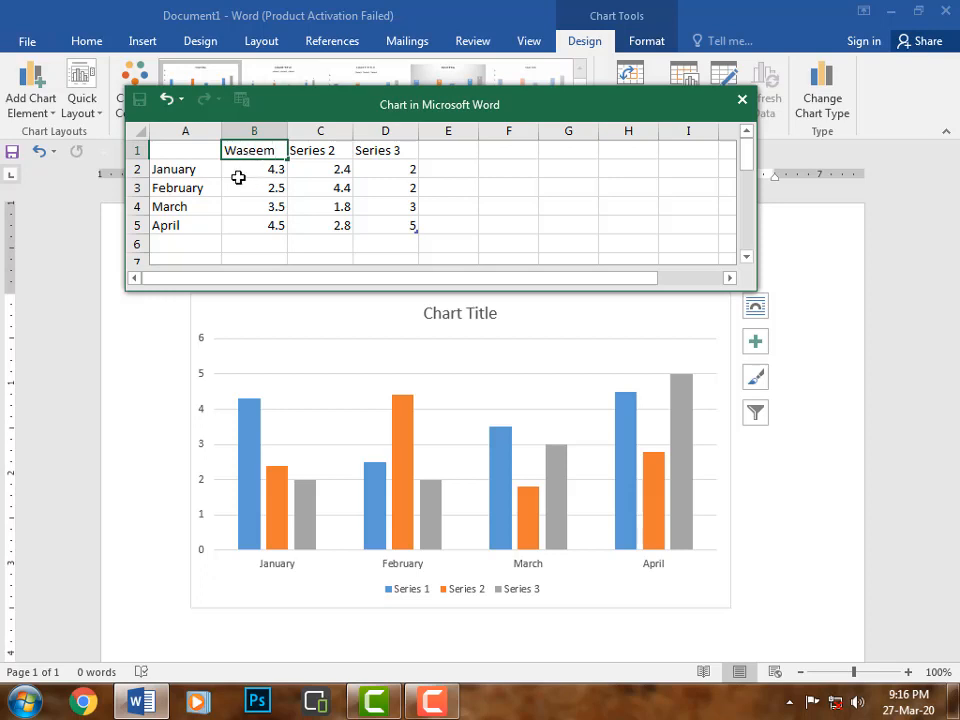
left_click(259, 171)
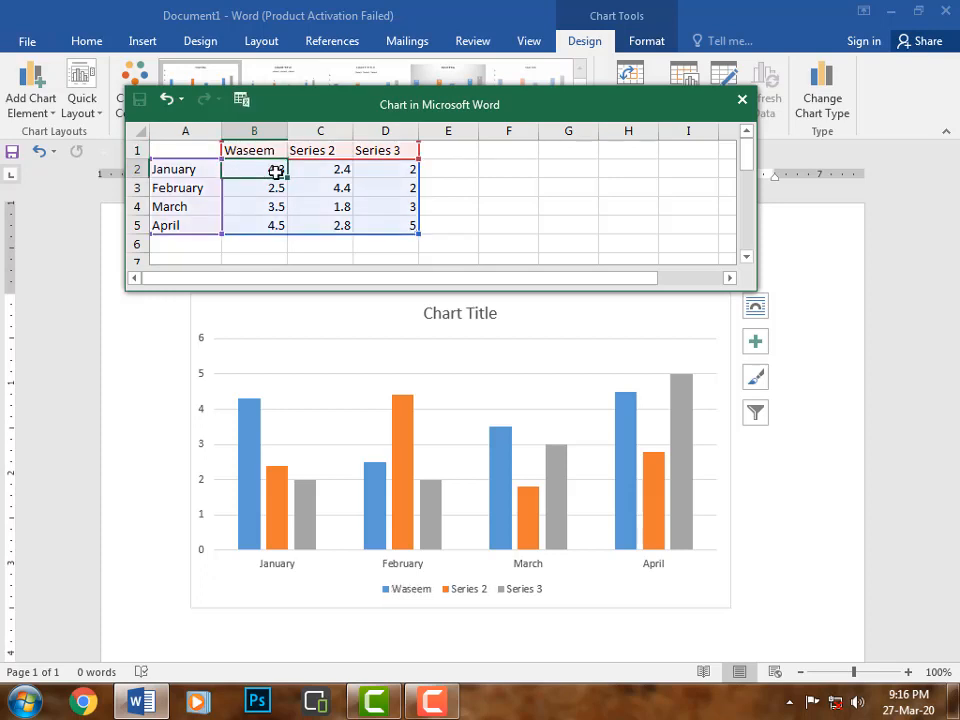
double_click(276, 172)
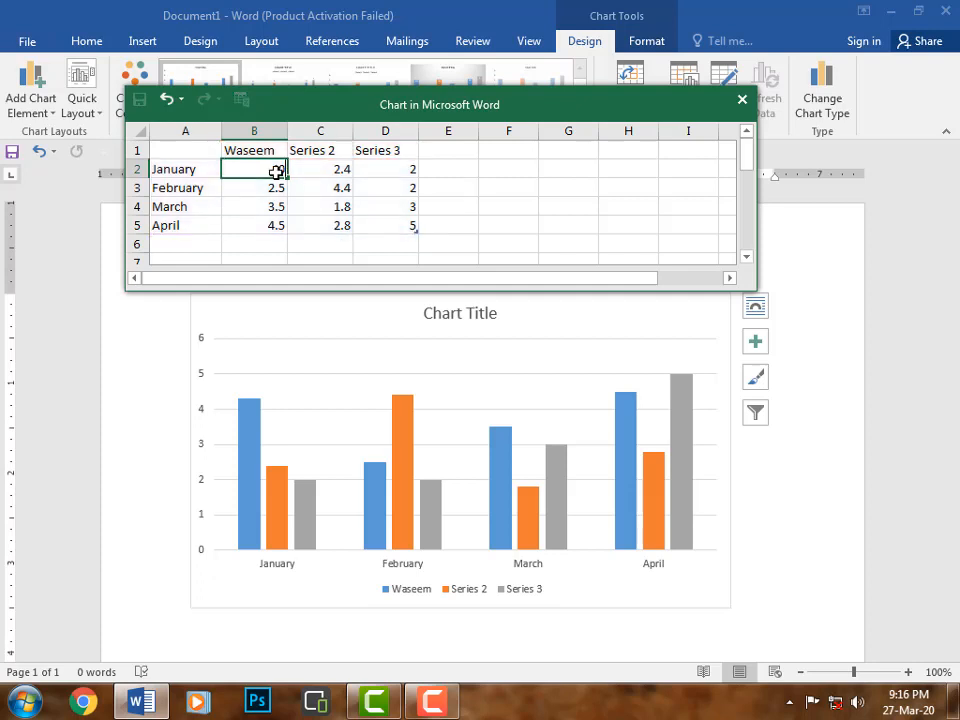
type("000")
Set the first series' values to 6000 for February, 7000 for March and 8000 for April.
left_click(259, 187)
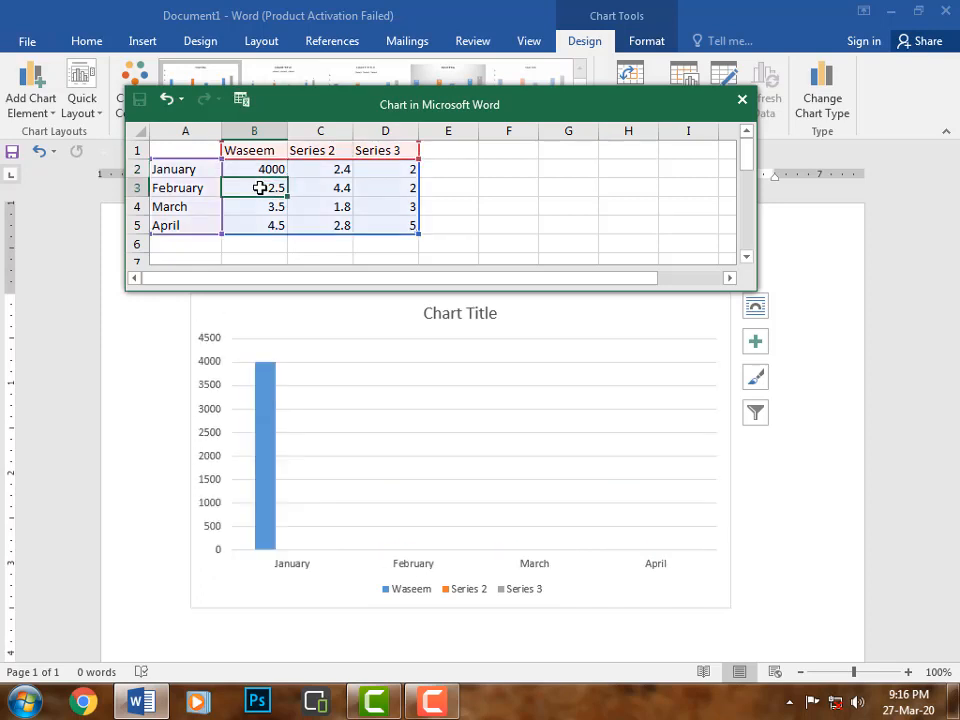
type("60")
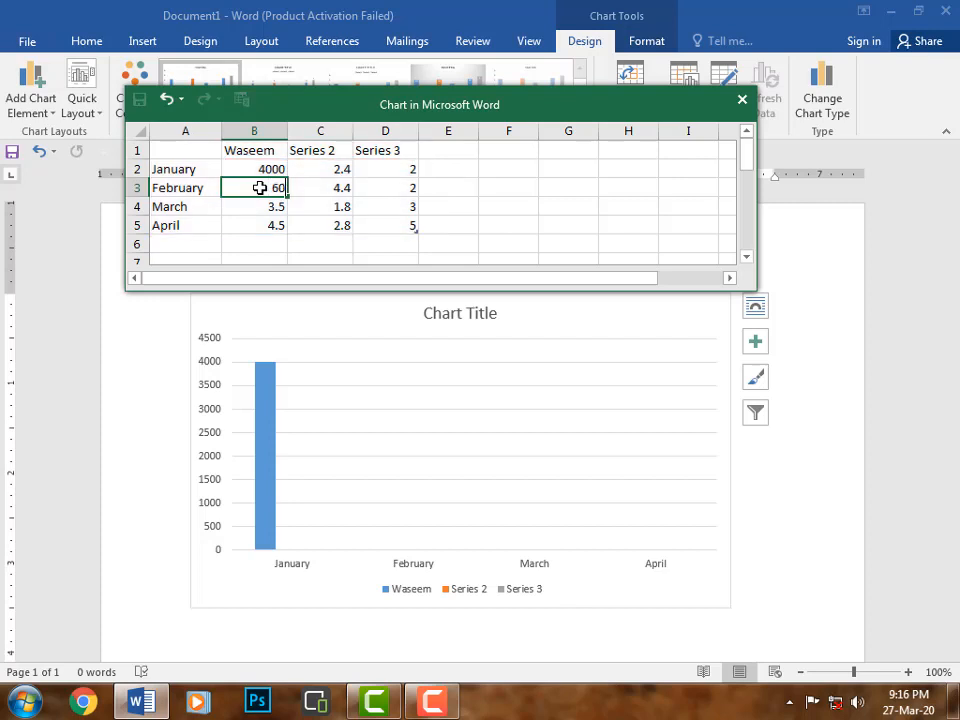
type("00")
left_click(272, 207)
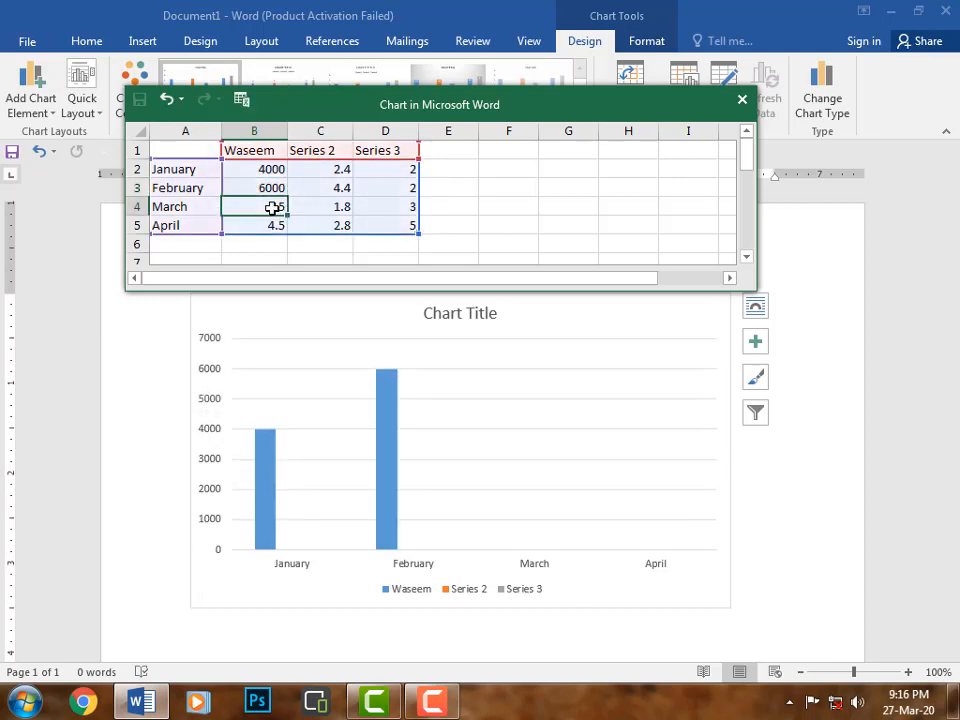
type("7")
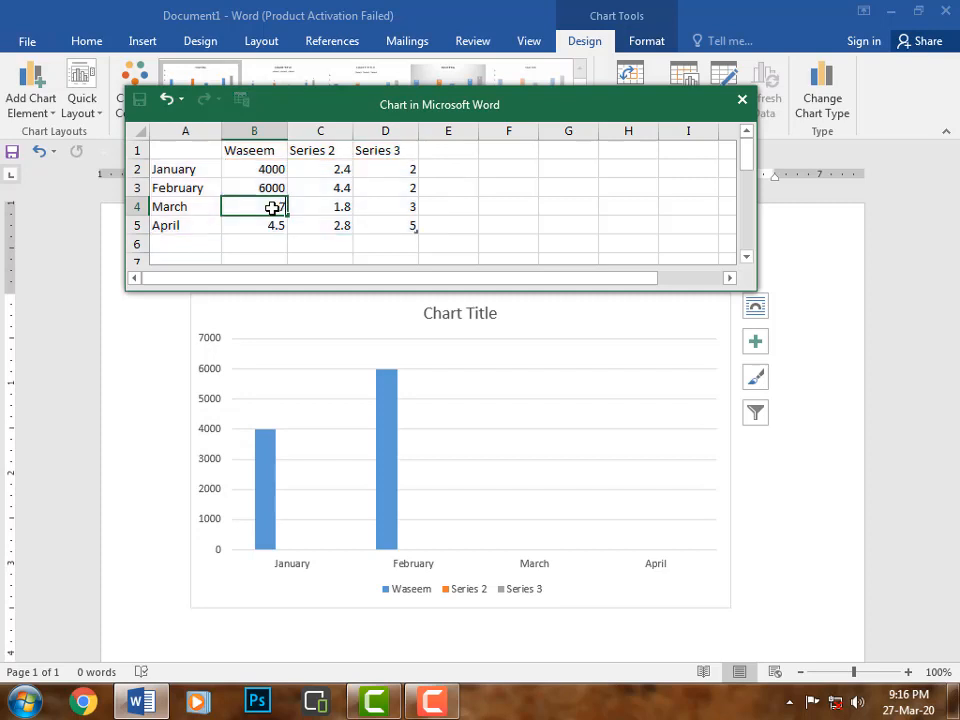
type("000")
left_click(272, 226)
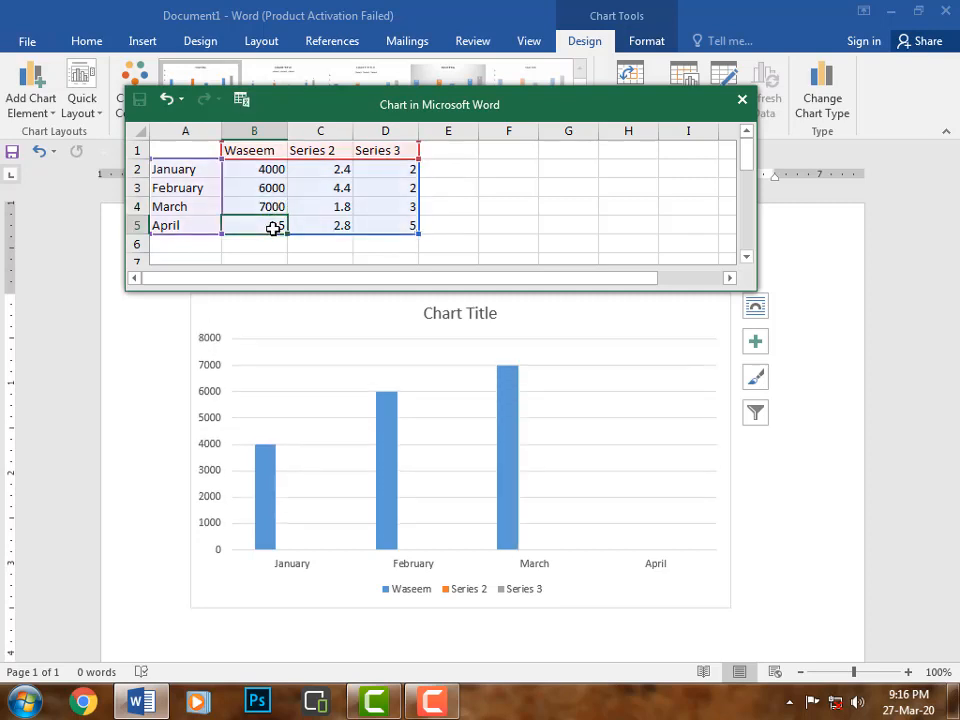
type("8000")
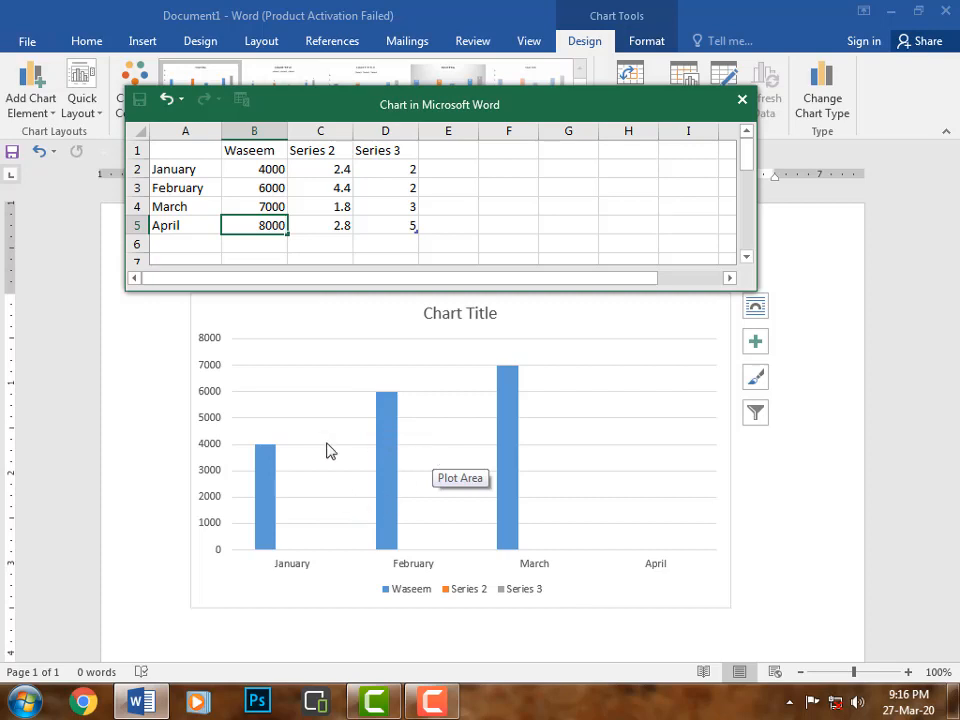
Replace the Series 2 heading in cell C1 with the second person's name.
left_click(314, 151)
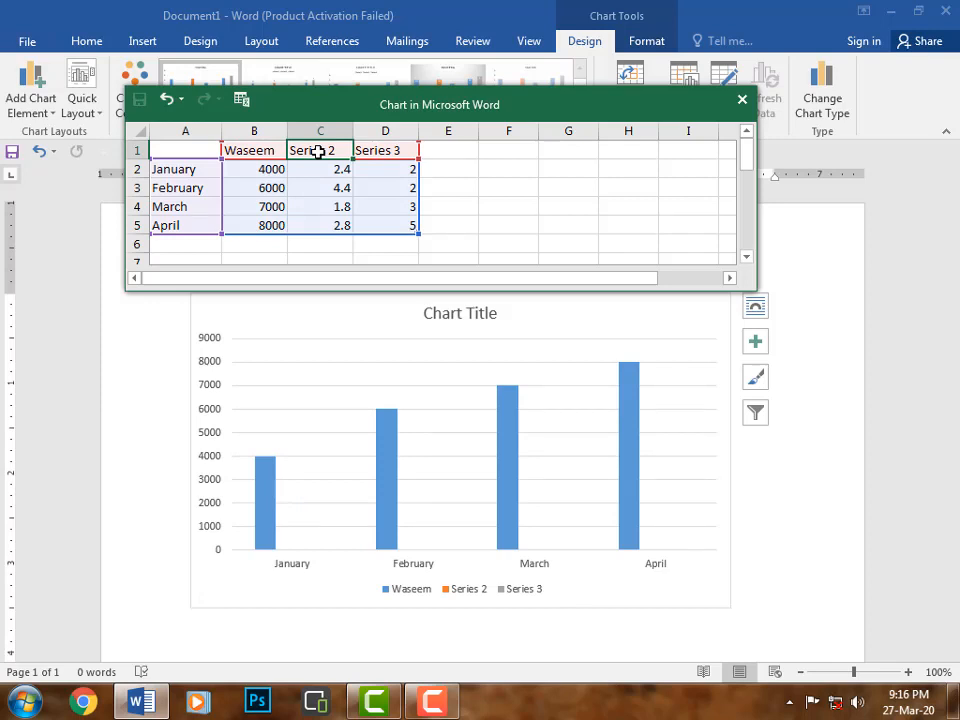
key("BackSpace")
type("Jan")
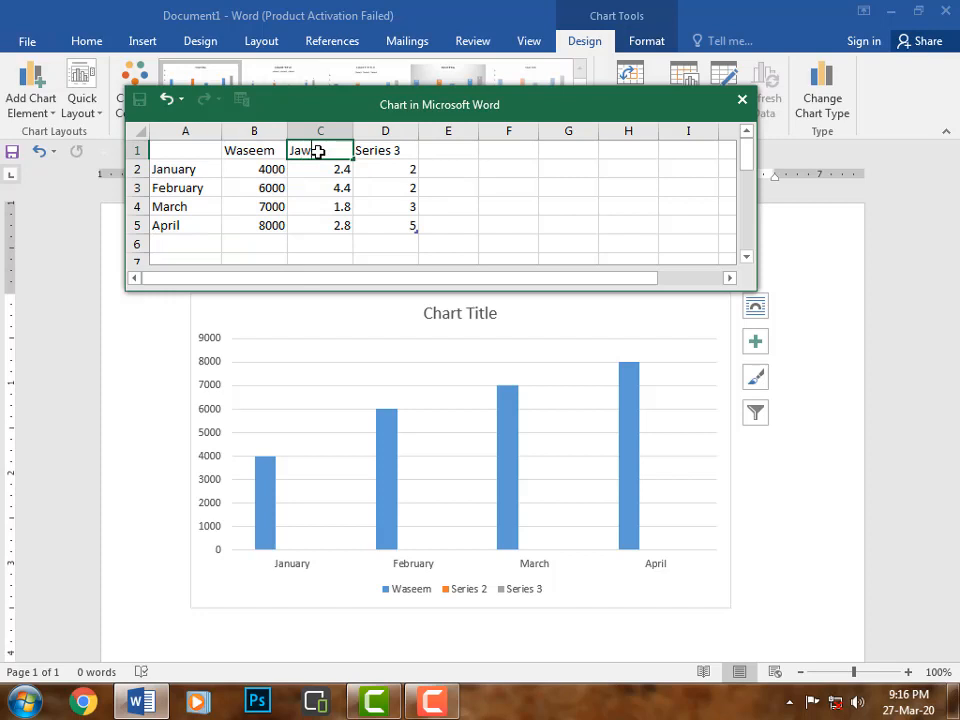
type("aid")
key("Return")
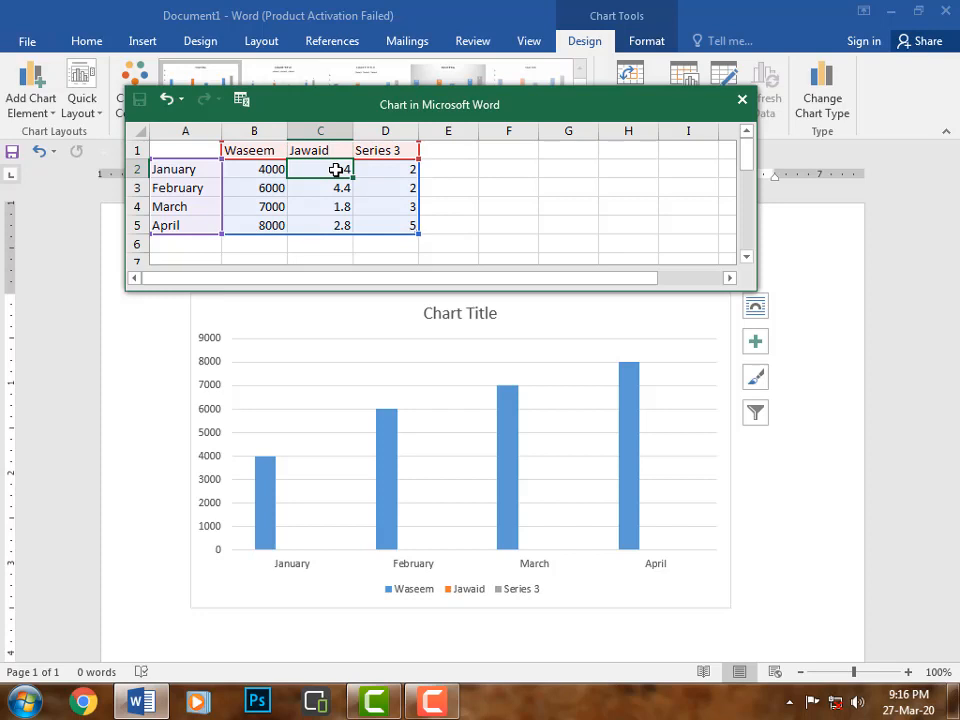
Set the second series' values to 5000 for January, 4000 for February, 2000 for March and 7000 for April.
type("50")
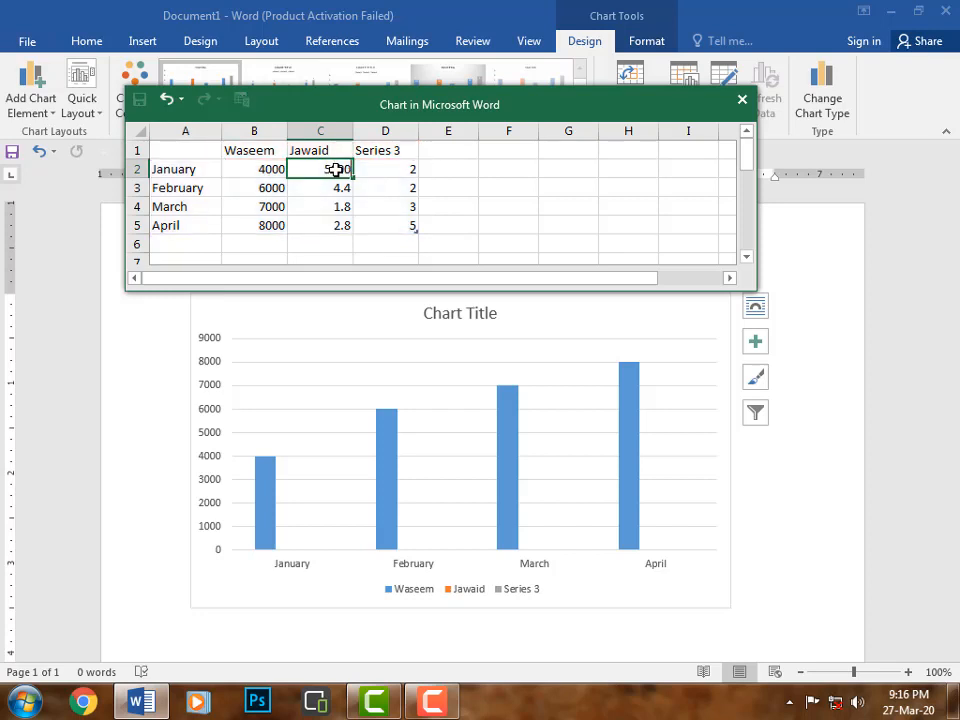
type("00")
key("Return")
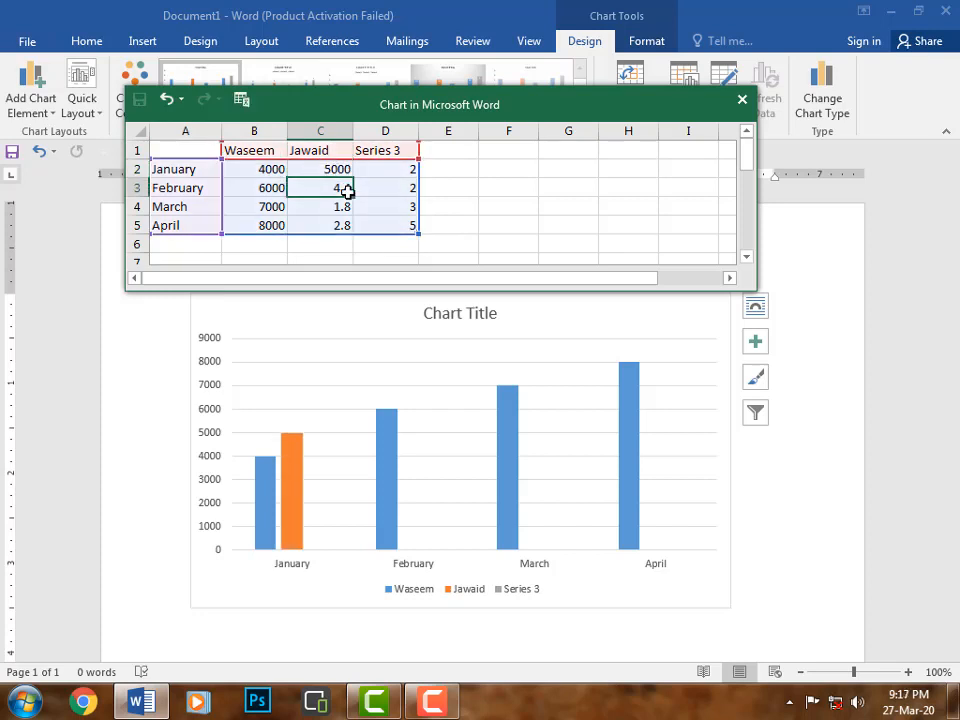
key("BackSpace")
type("4000")
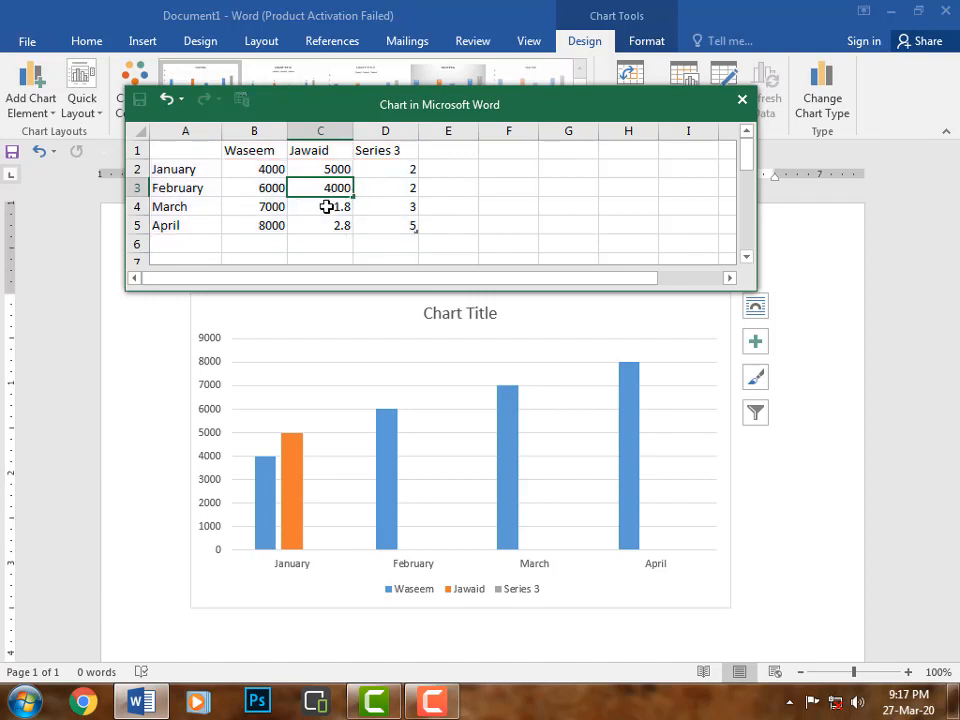
key("Return")
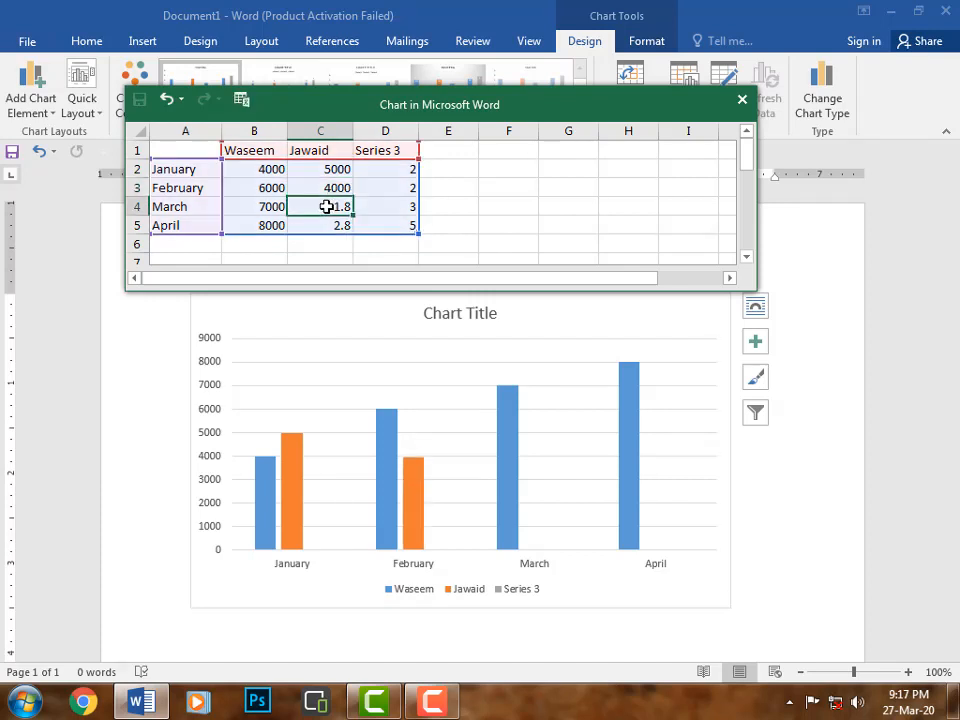
type("2000")
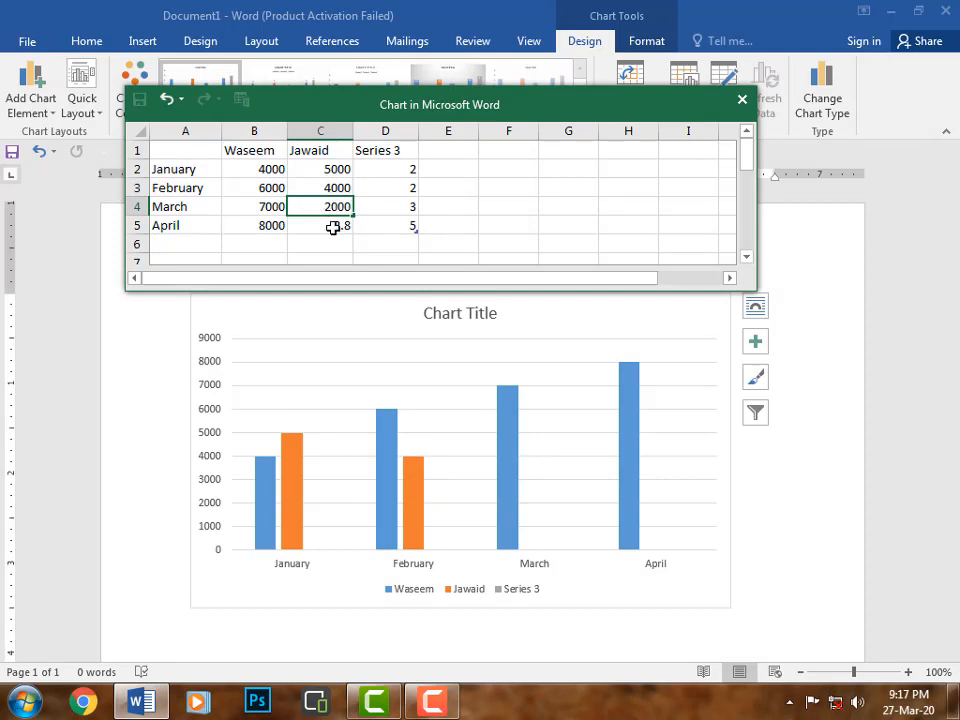
key("Return")
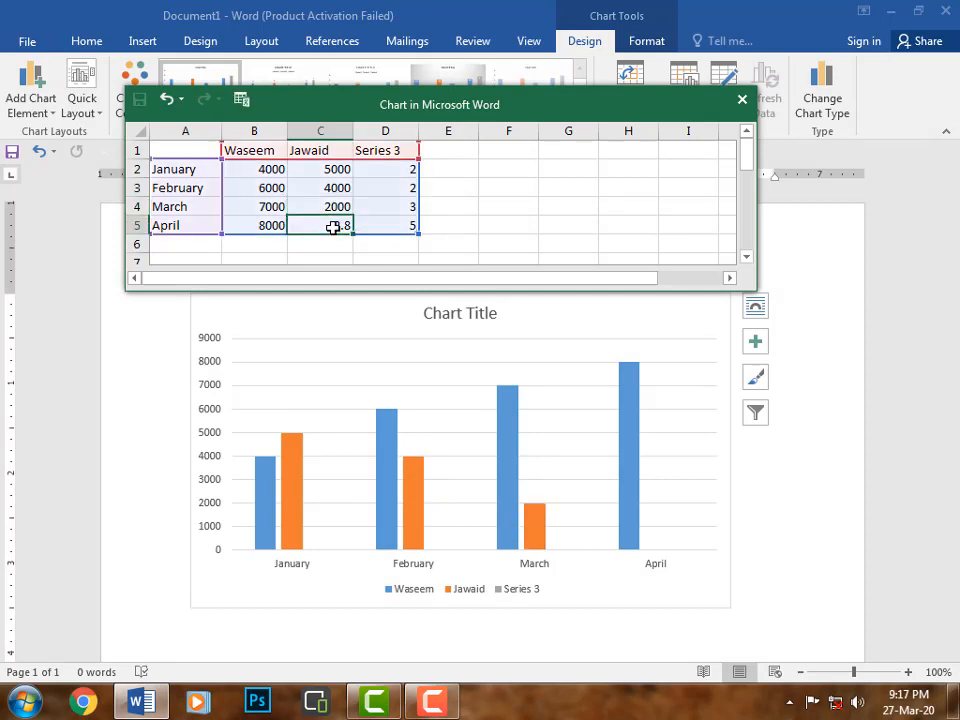
type("800")
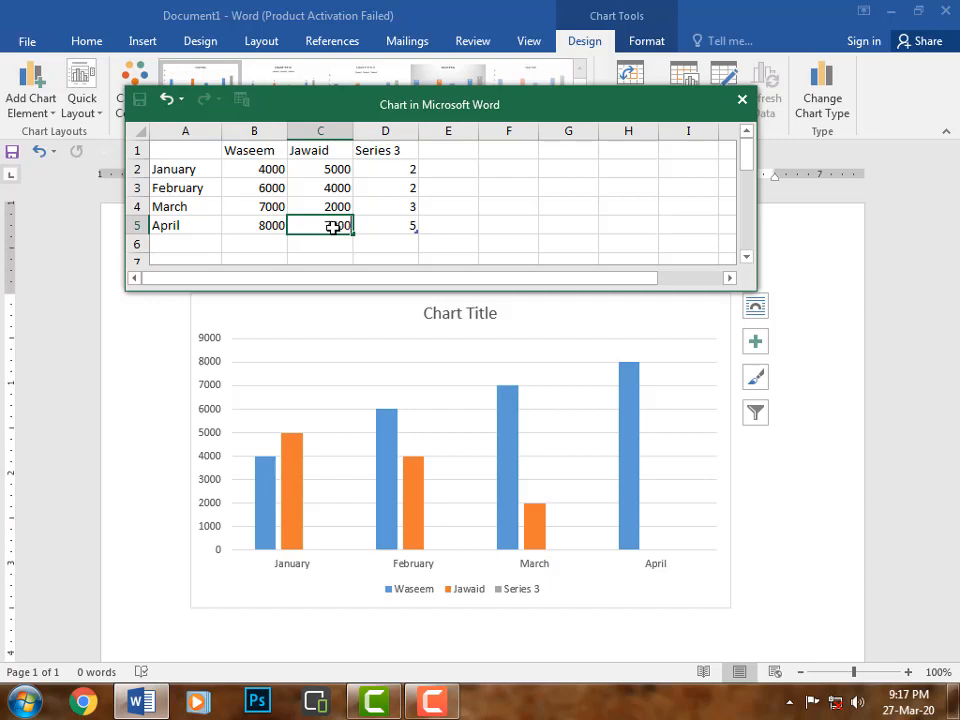
Replace the Series 3 heading with the third person's name and set that series' January value to 5000.
left_click(392, 150)
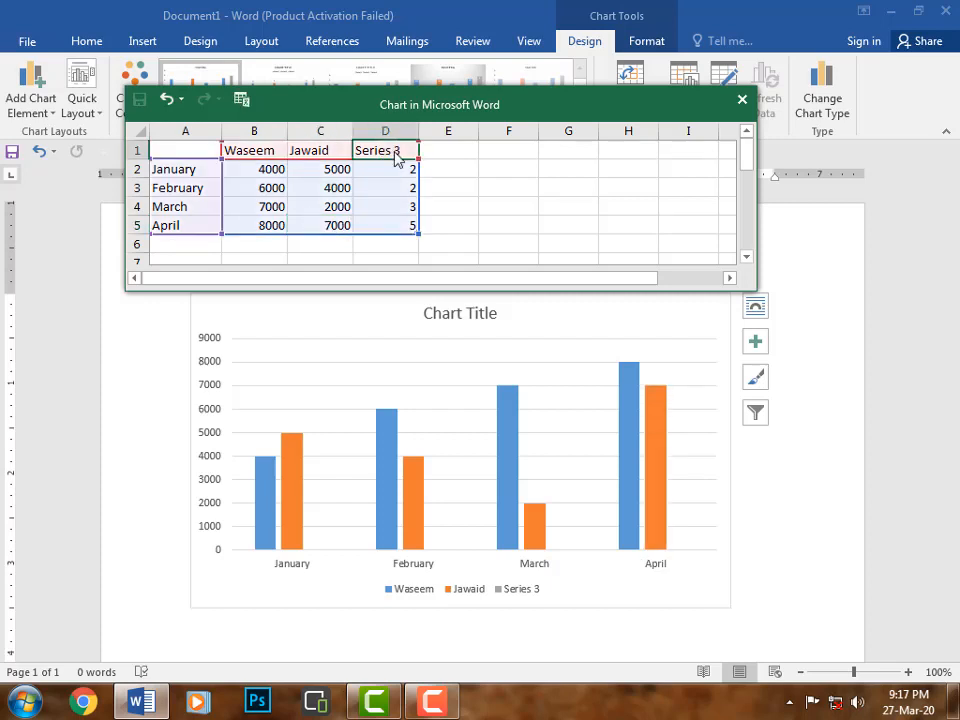
type("Saleem")
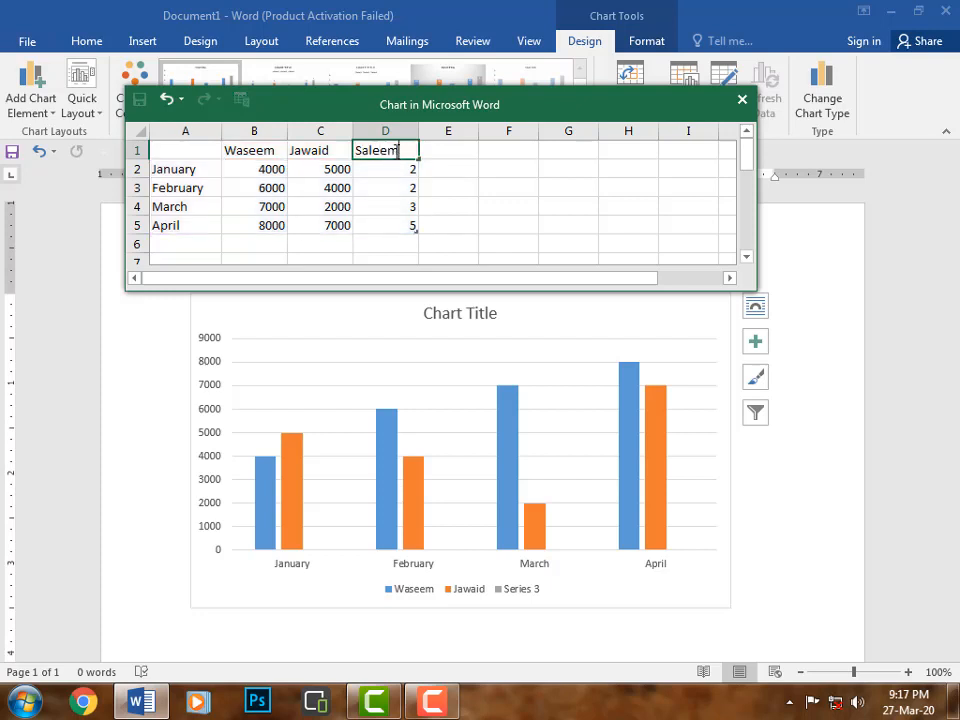
left_click(408, 170)
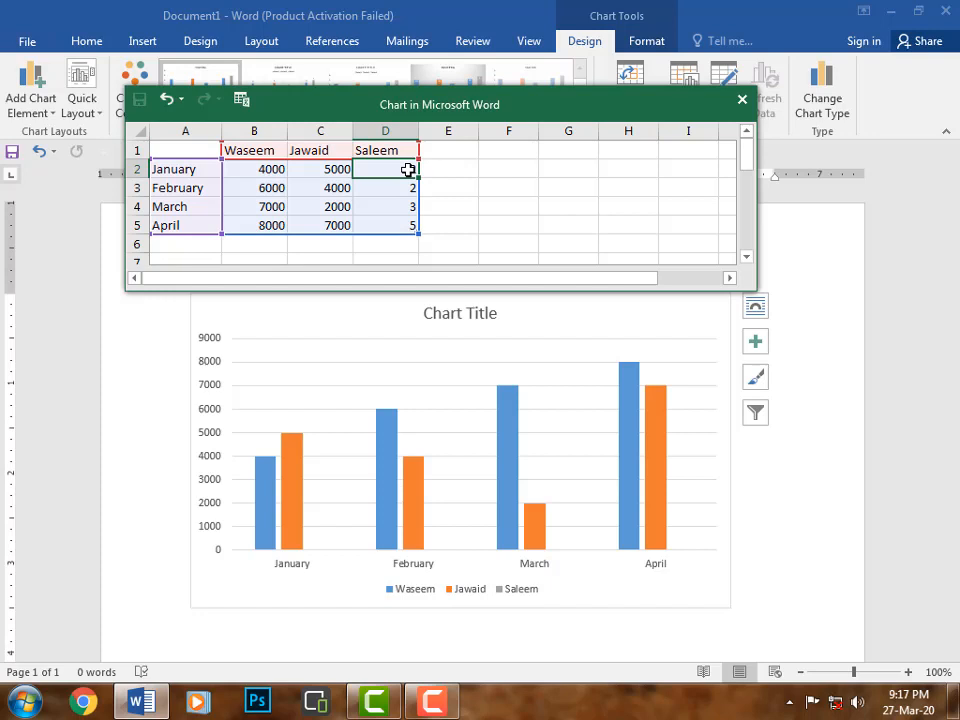
double_click(408, 170)
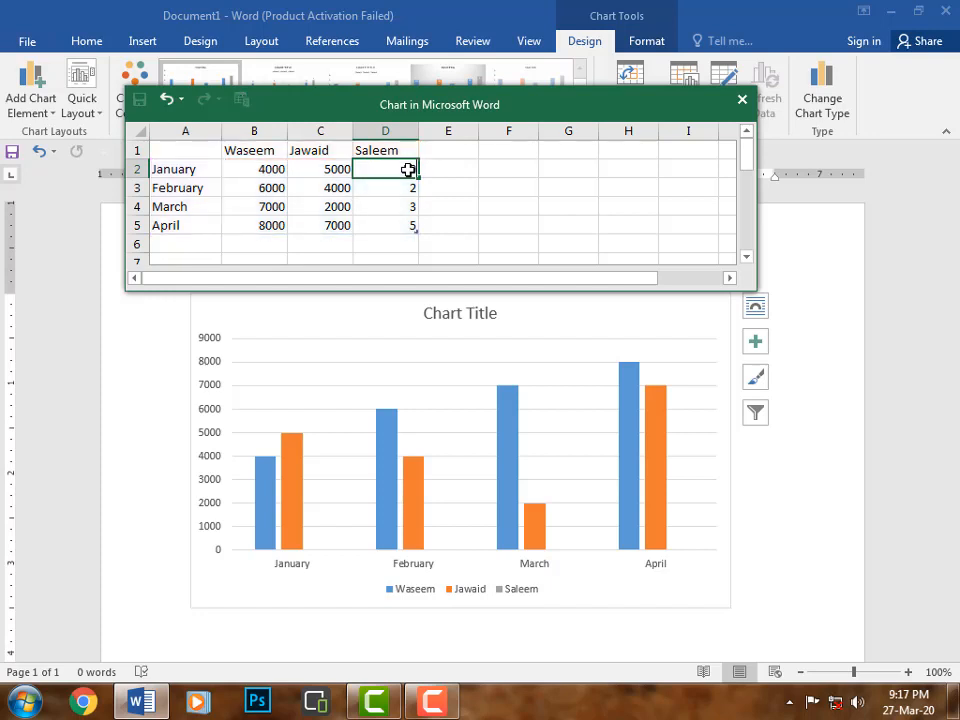
type("5000")
Set the third series' values to 2000 for February, 500 for March and 8000 for April.
left_click(401, 194)
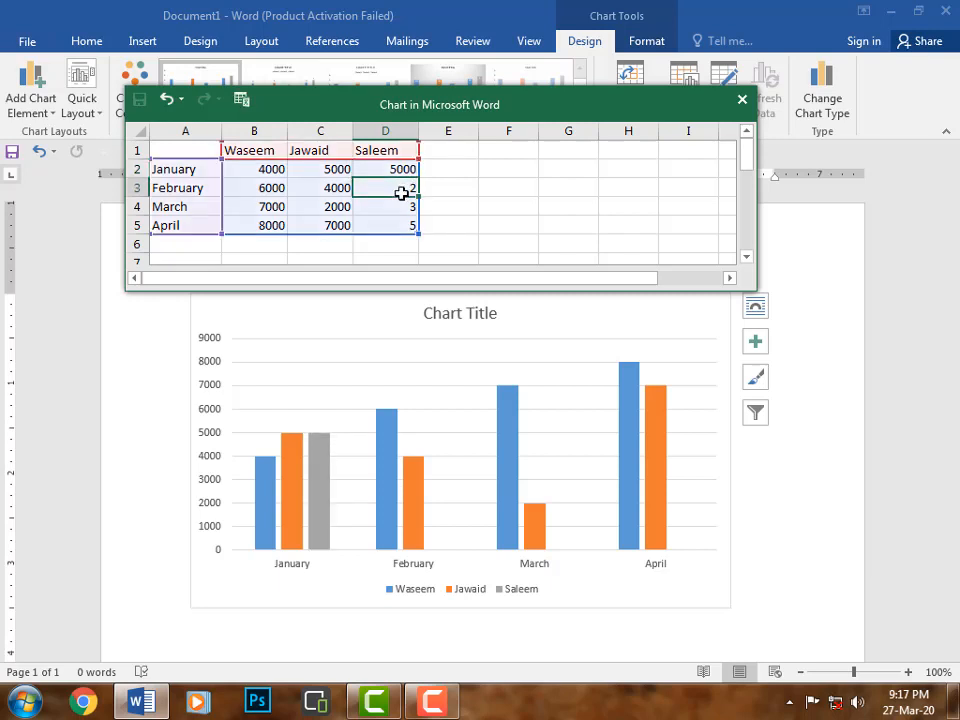
type("200")
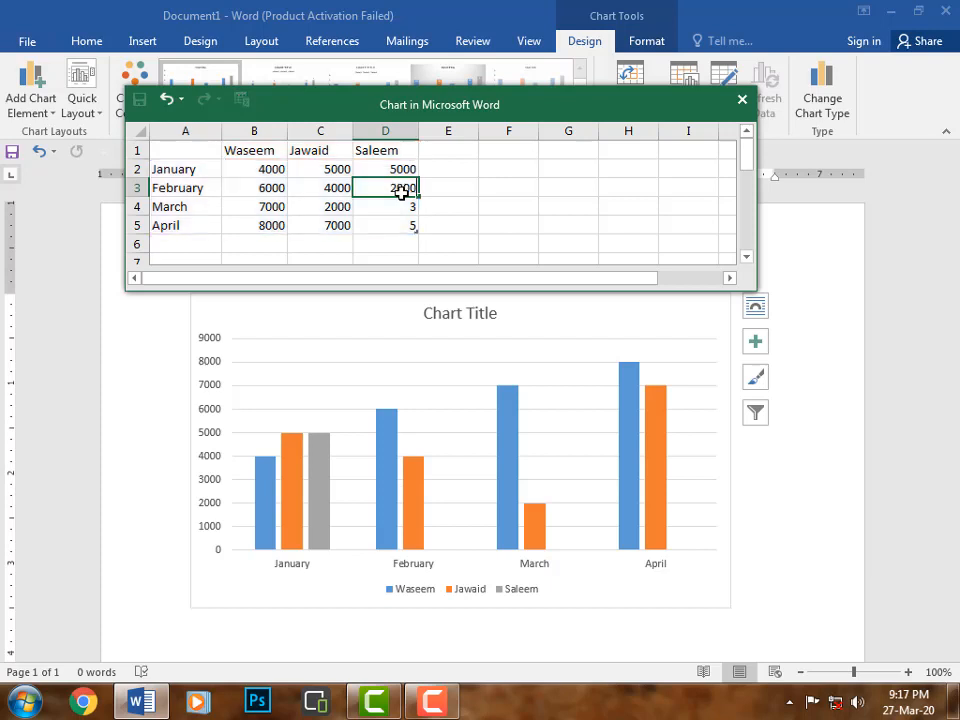
type("0")
left_click(400, 207)
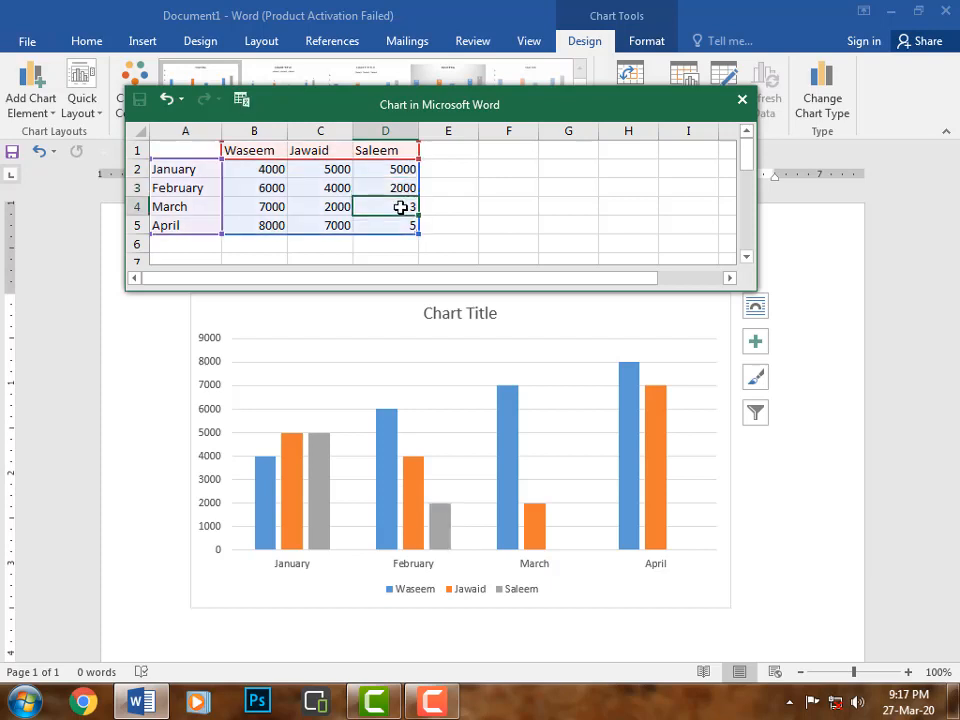
type("20")
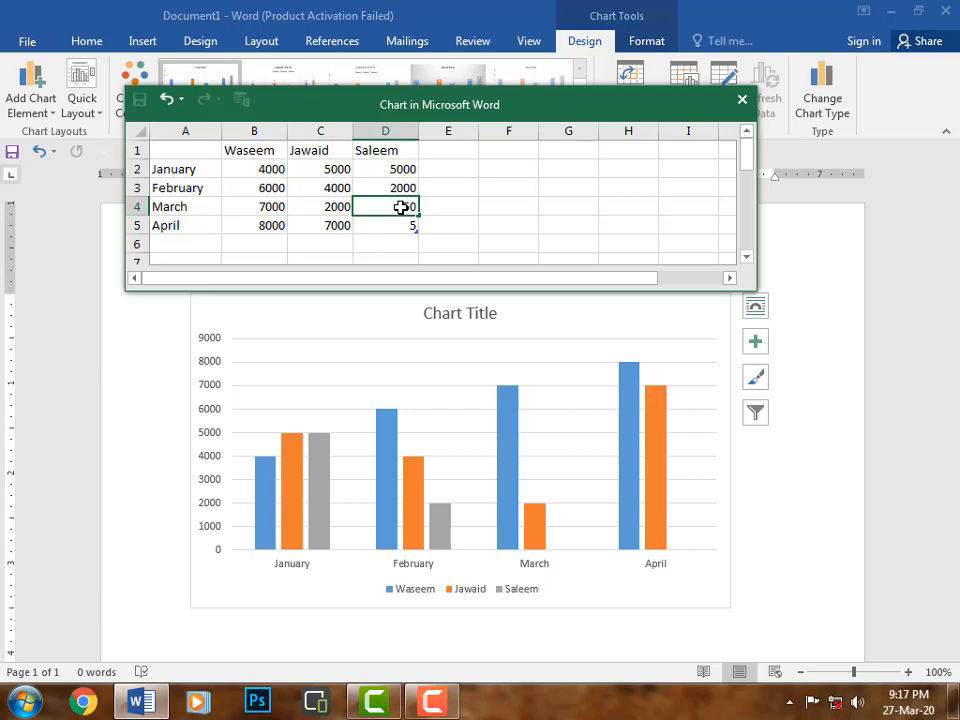
type("0")
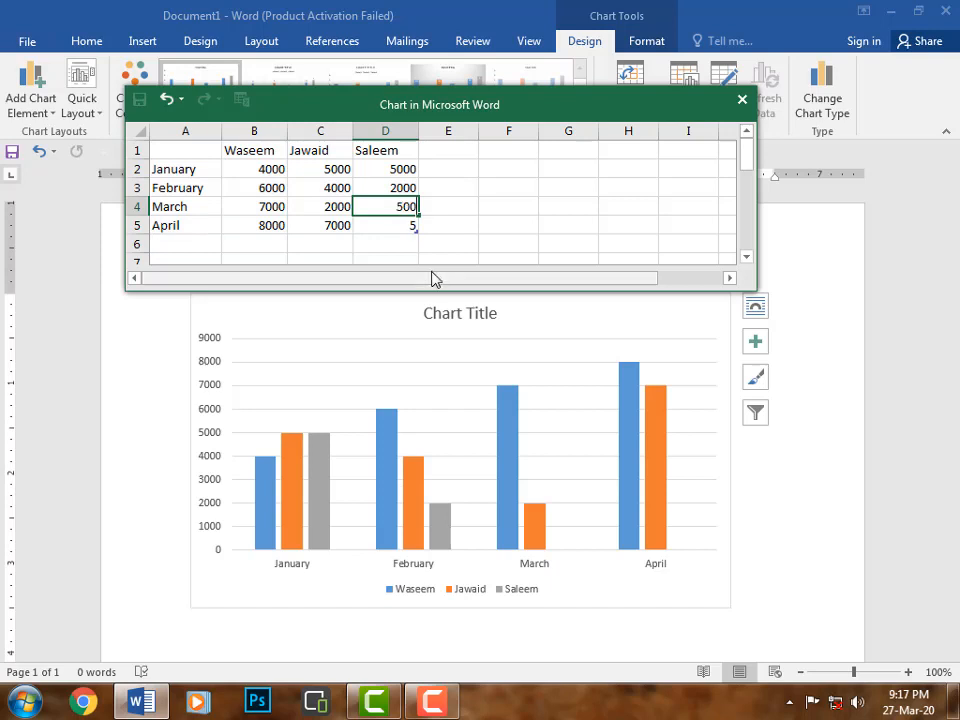
left_click(407, 230)
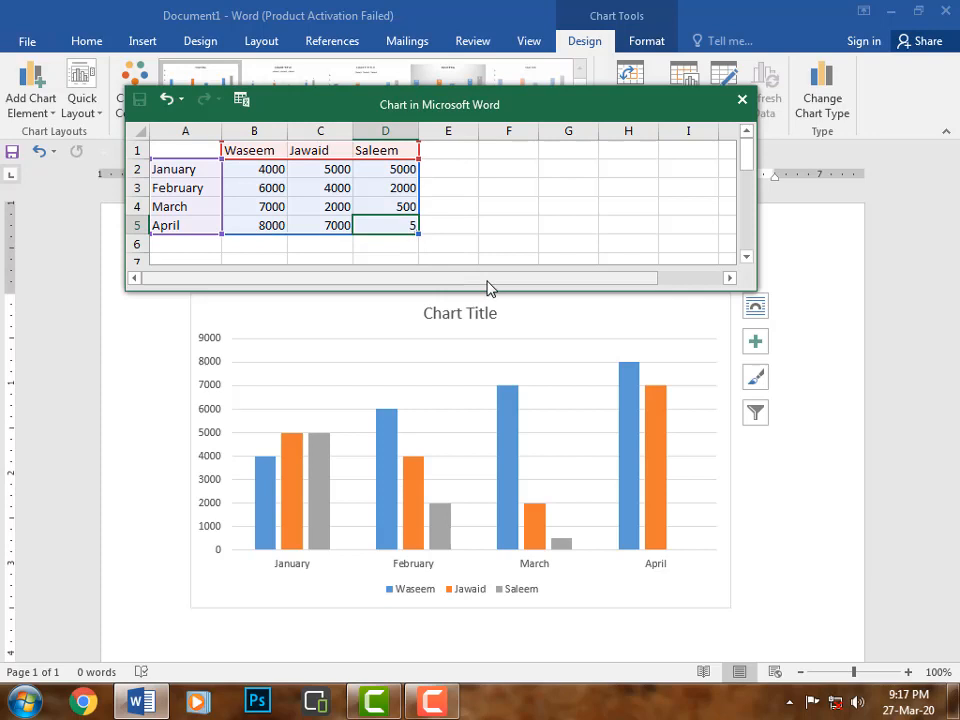
type("8000")
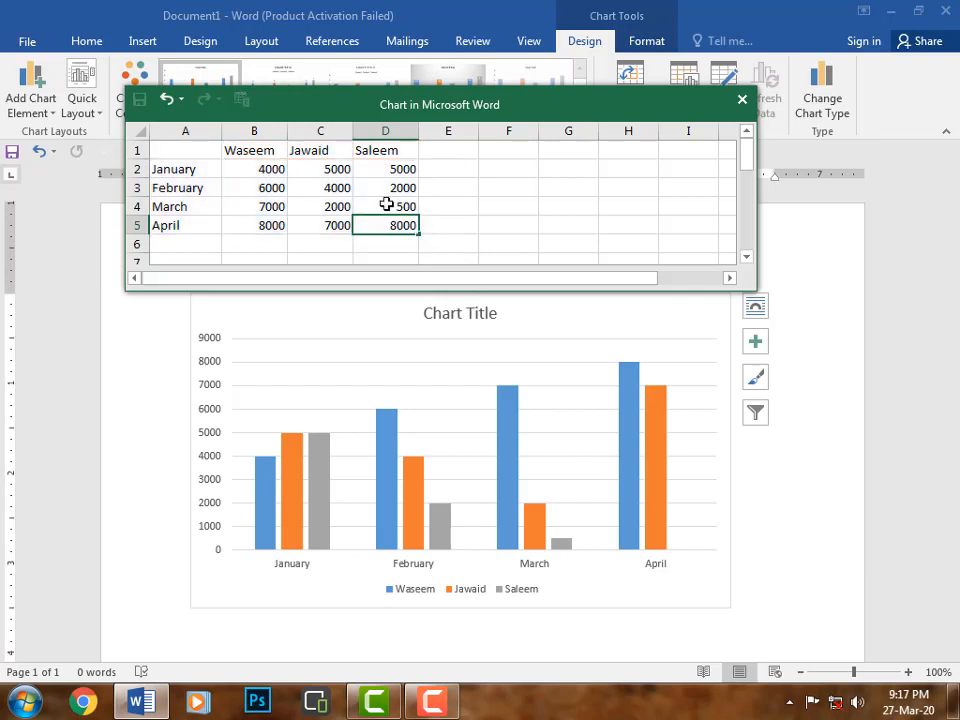
left_click(360, 188)
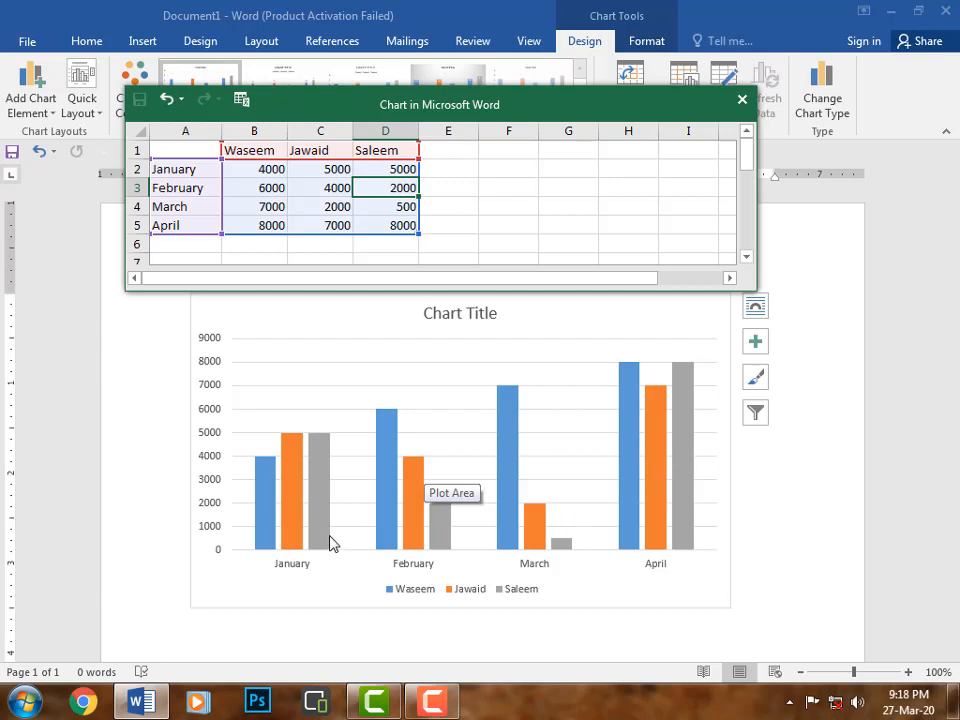
Add a May row below April in the data sheet with 2000, 3000 and 5000 for the first, second and third series.
left_click(179, 245)
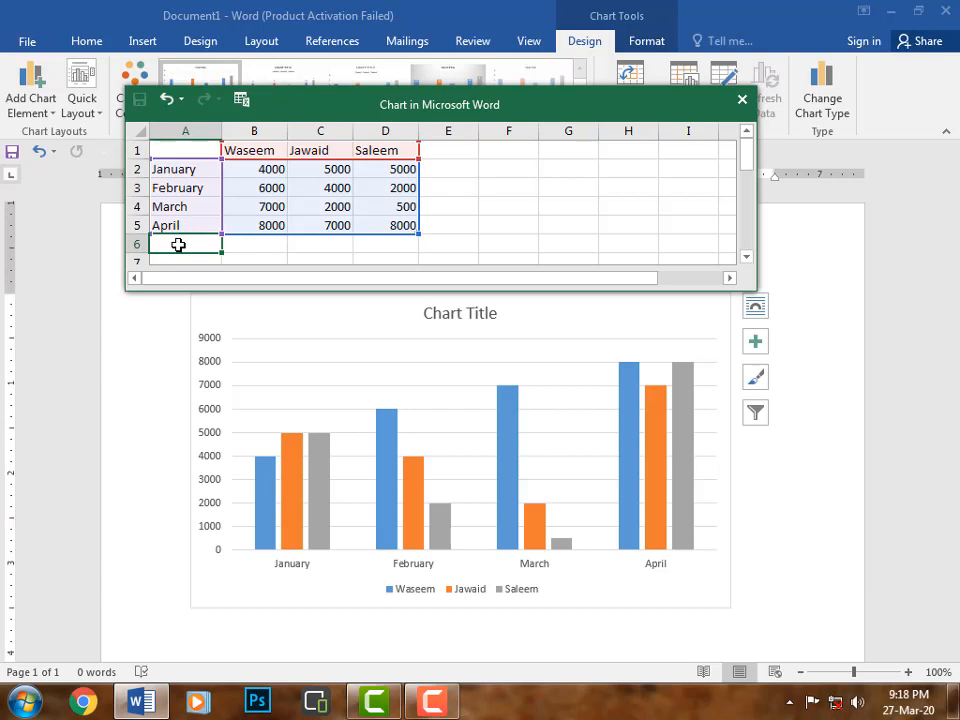
type("Ma")
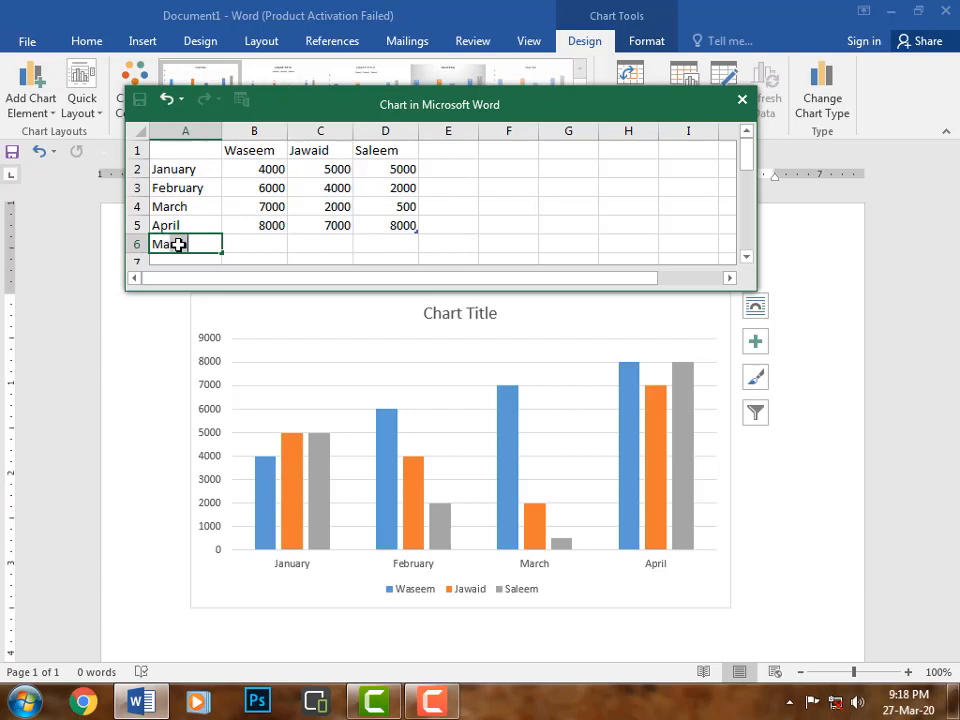
type("y")
left_click(254, 250)
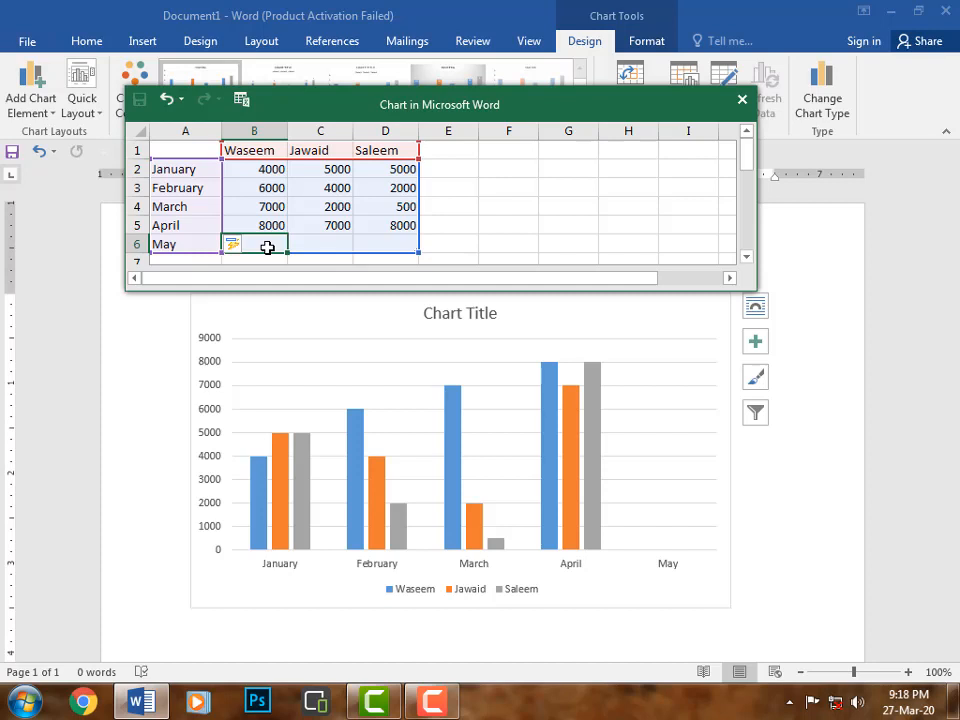
type("2000")
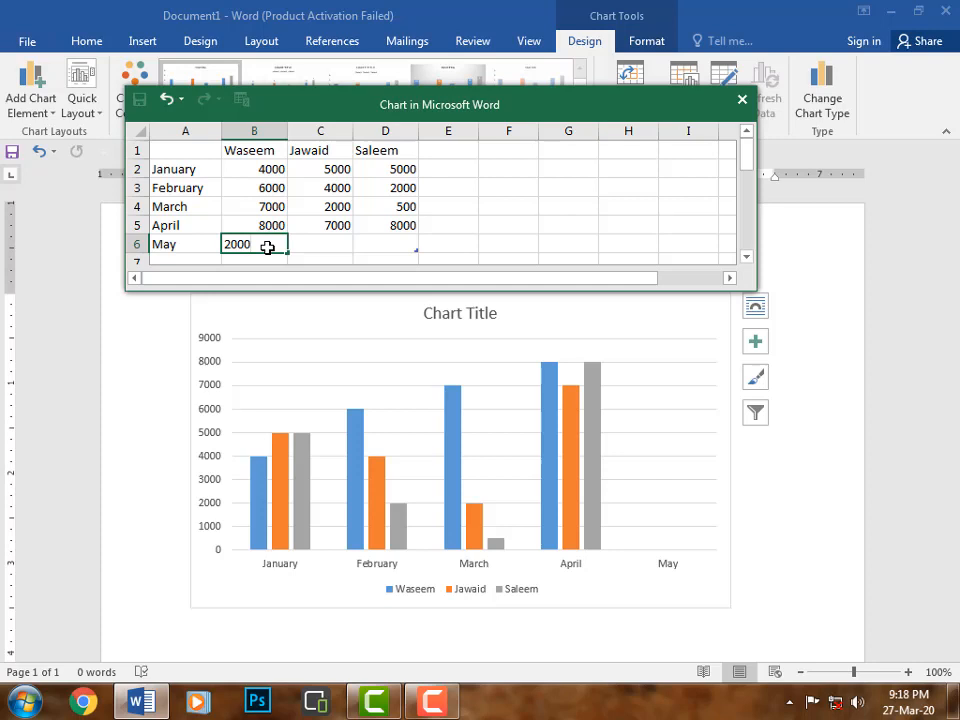
left_click(341, 245)
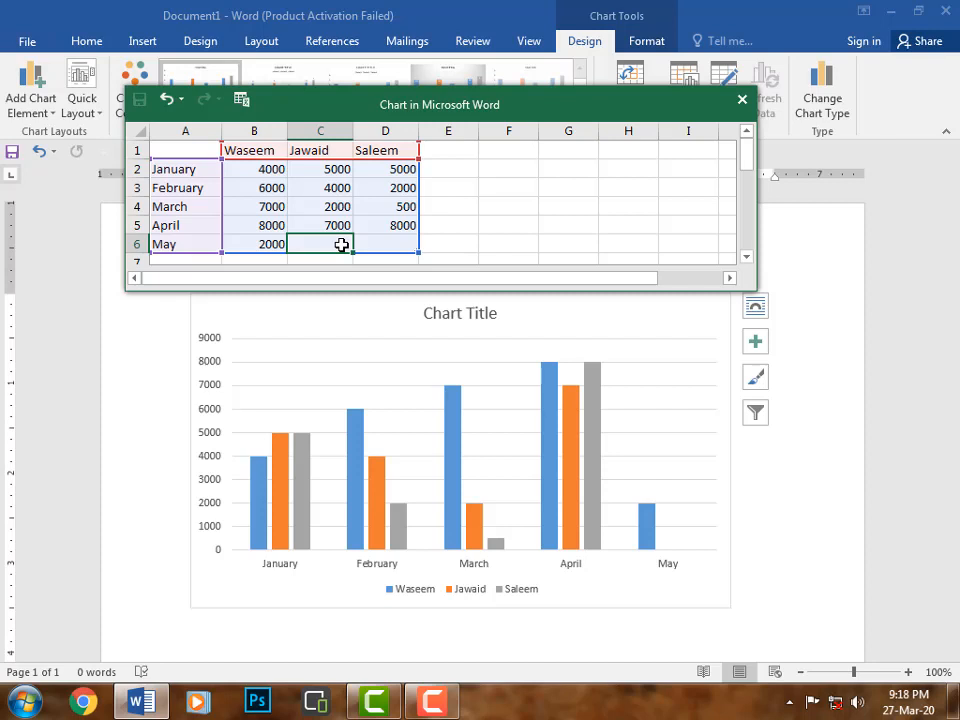
type("3000")
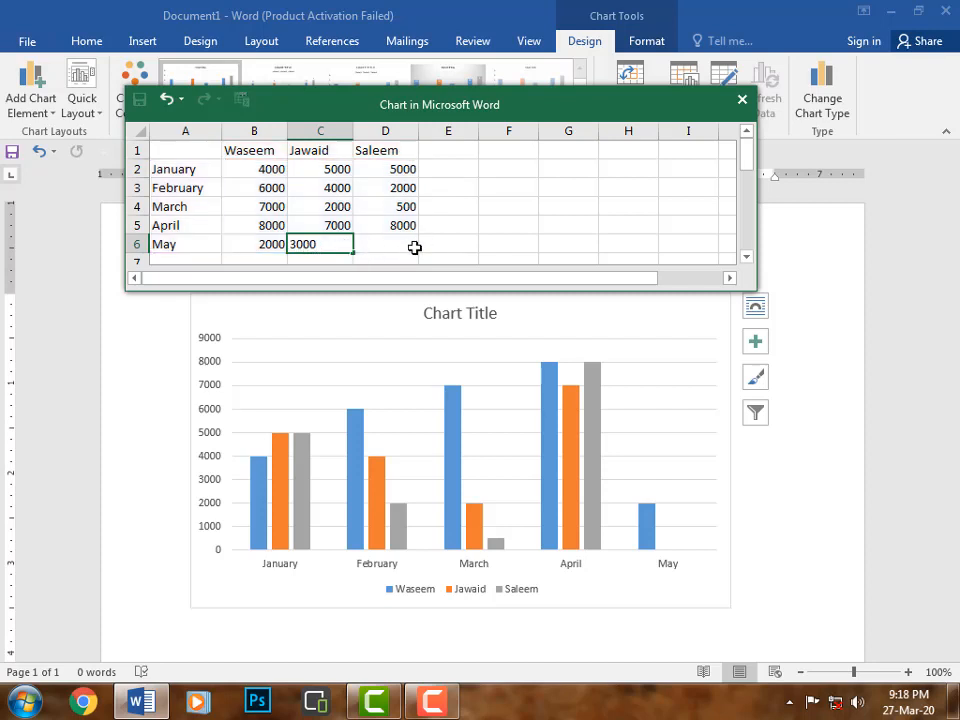
left_click(400, 246)
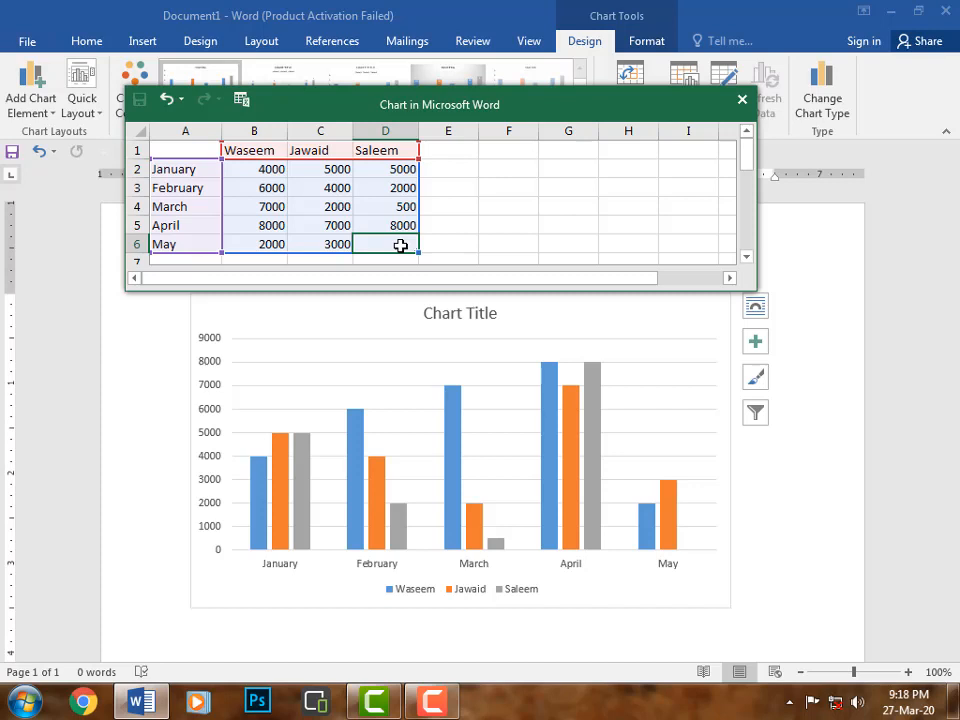
type("50")
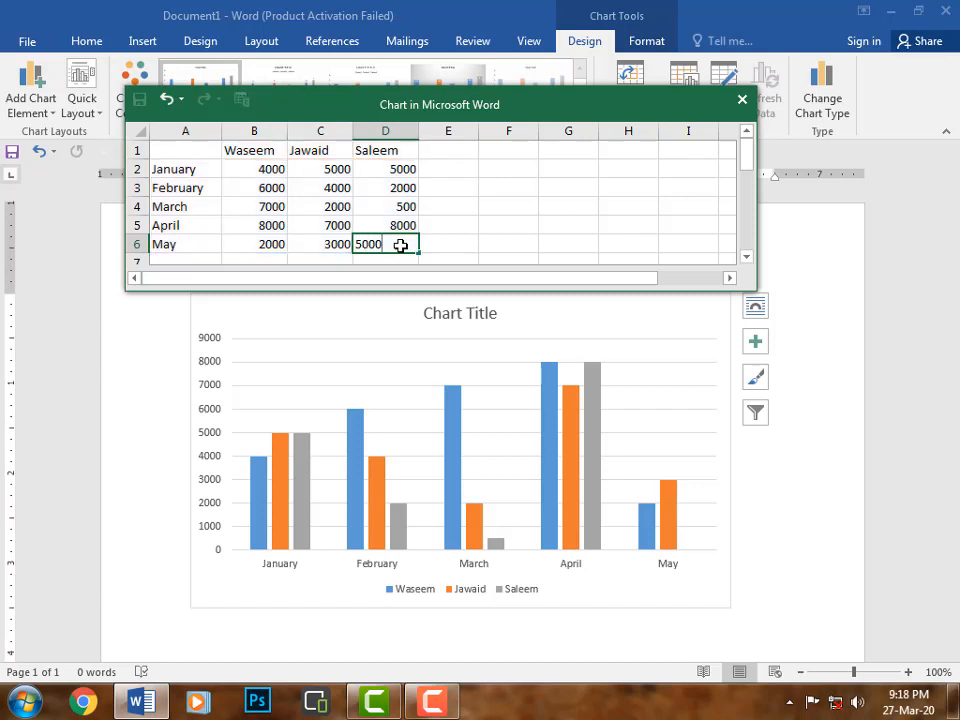
type("00")
left_click(444, 208)
left_click(345, 222)
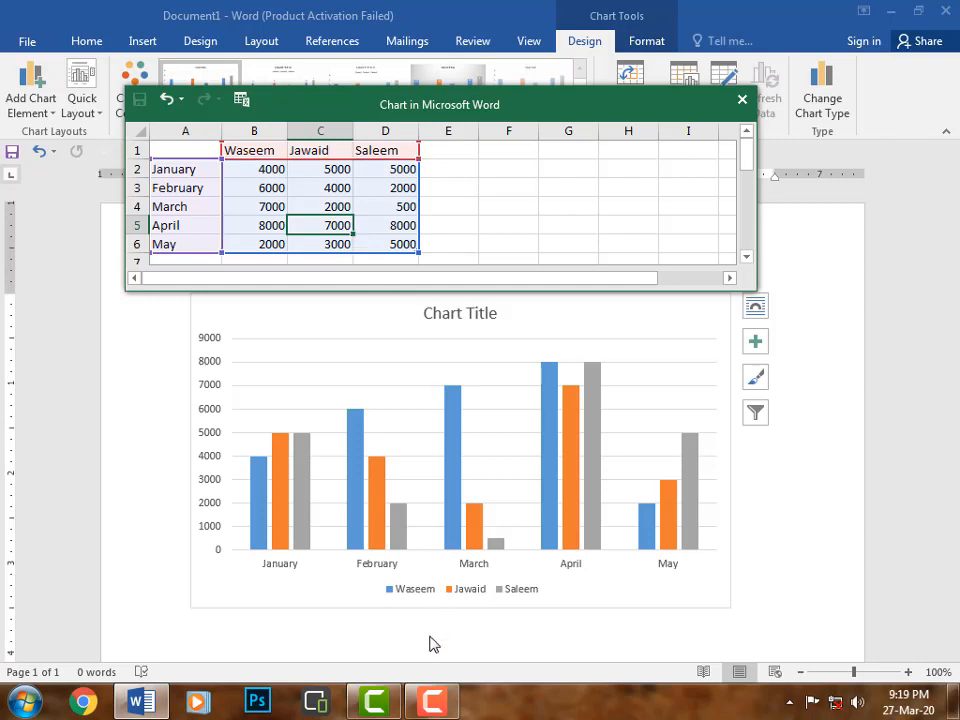
left_click(432, 701)
left_click(724, 628)
left_click(724, 628)
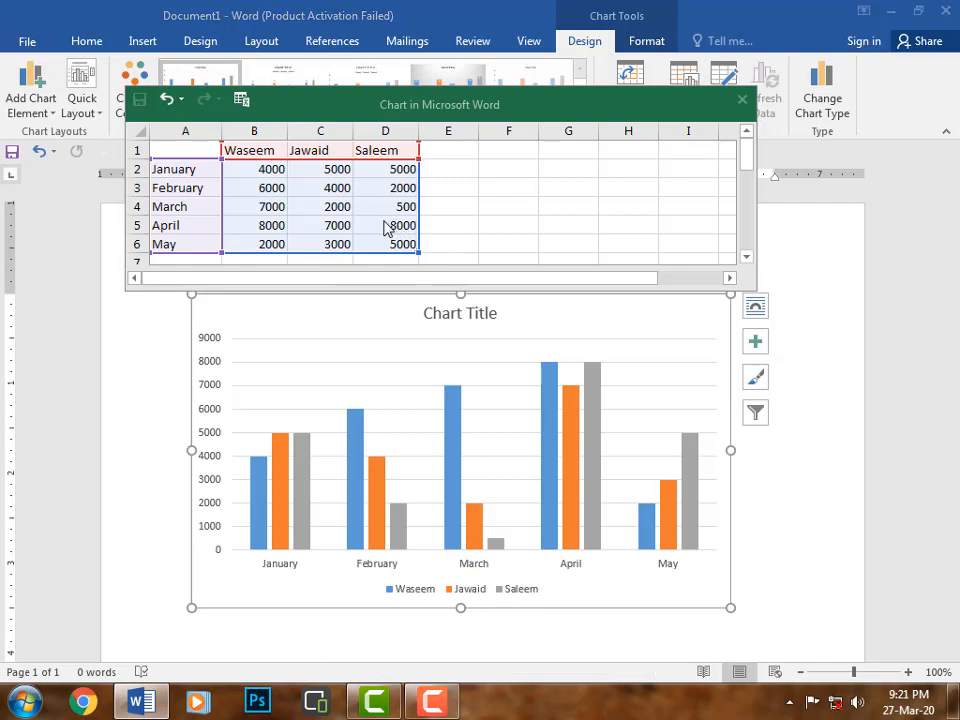
left_click(408, 225)
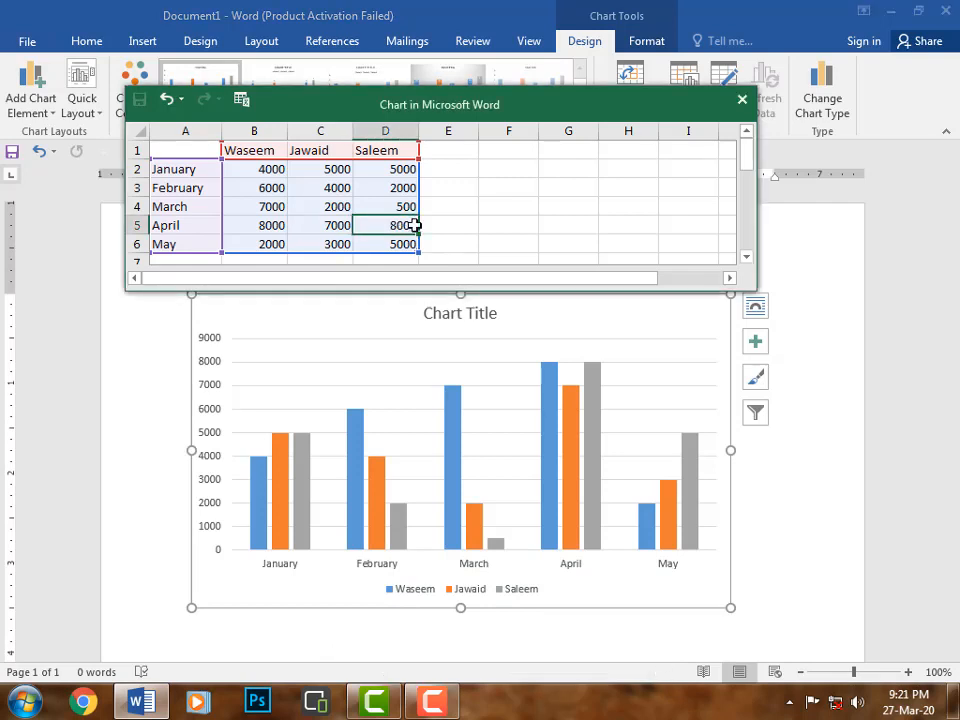
left_click(317, 218)
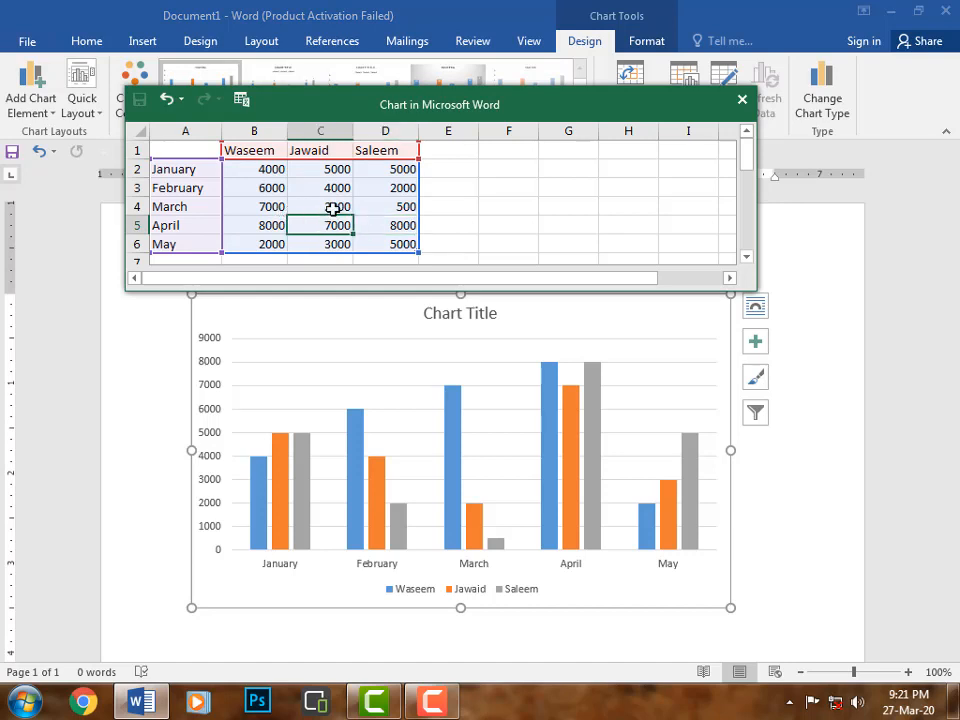
Enter 5000 in cell G3 and 8877 in cell G4, outside the chart's data range.
left_click(574, 184)
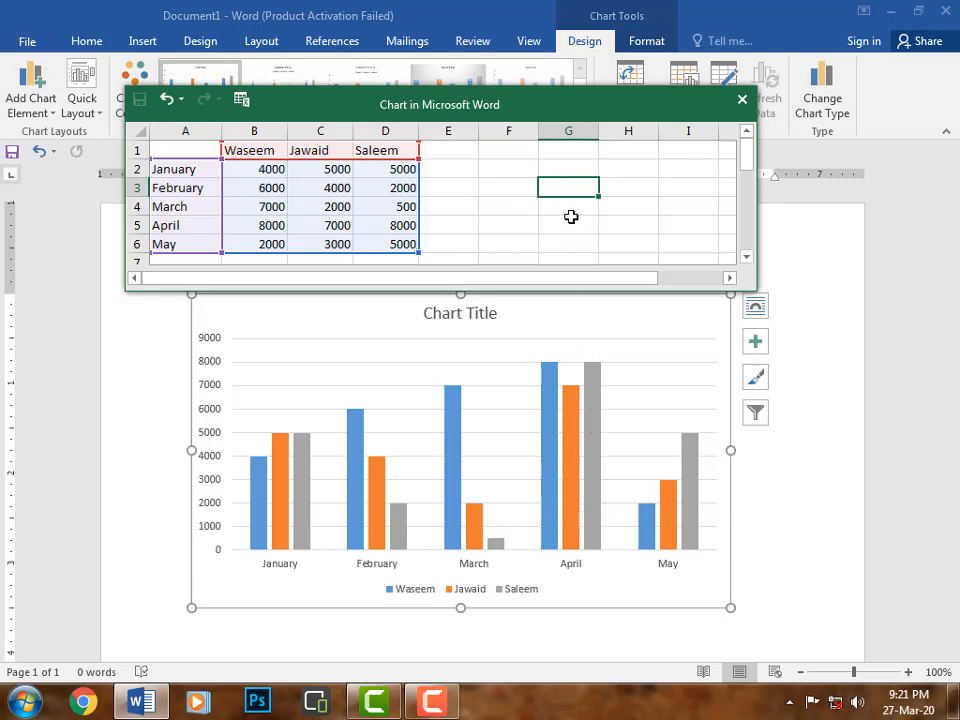
type("5000")
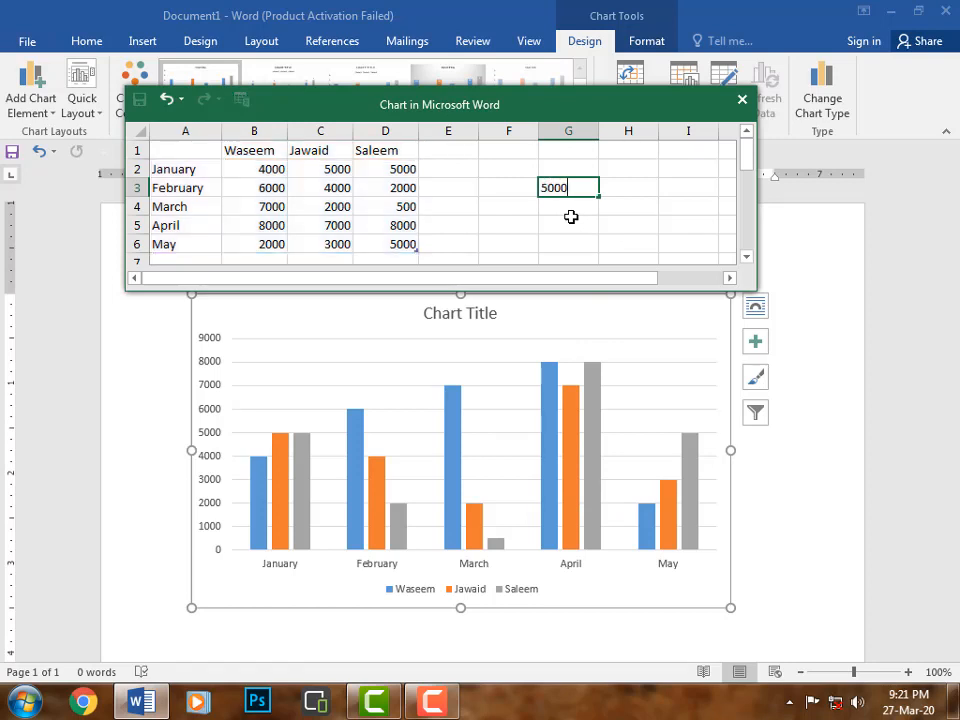
left_click(573, 211)
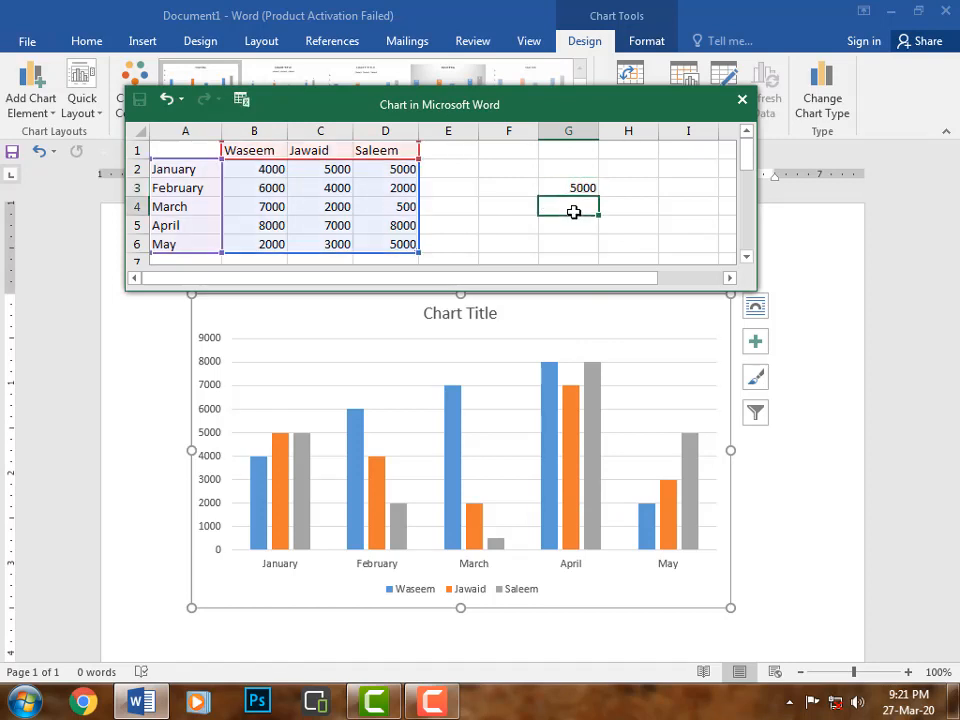
type("8877")
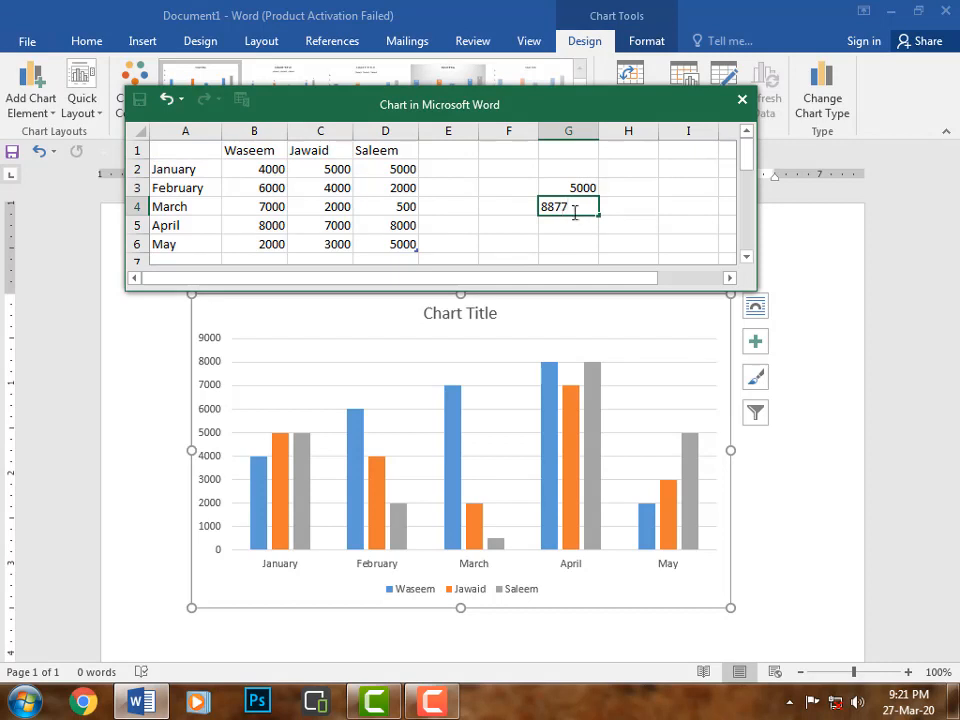
key("Return")
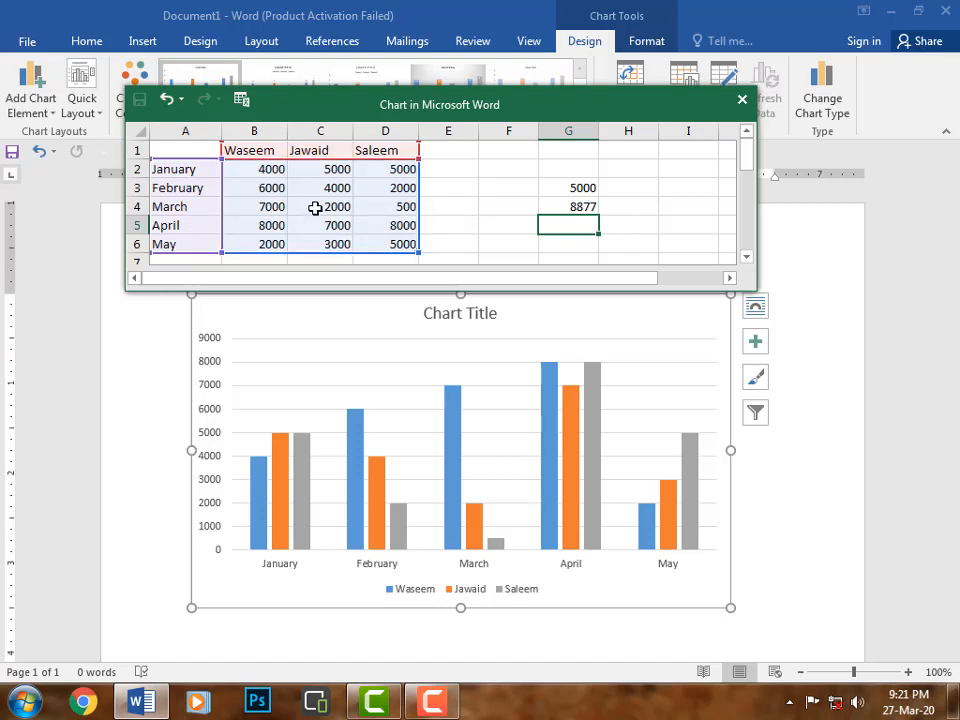
Clear the values from cells G4 and G3 of the data sheet.
left_click(572, 206)
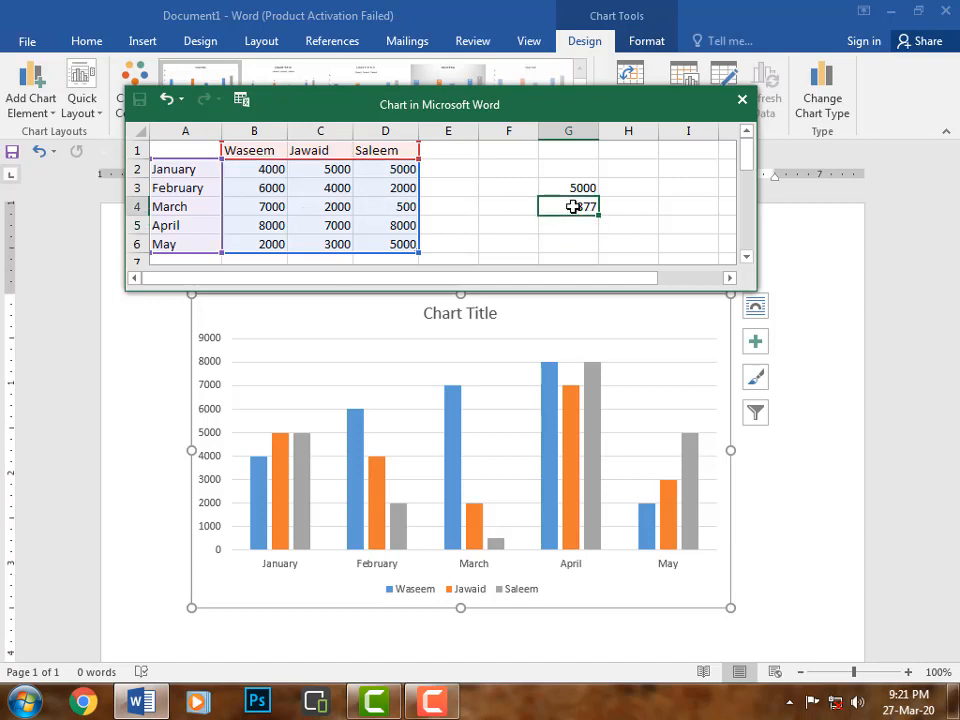
key("Delete")
left_click(568, 188)
key("Delete")
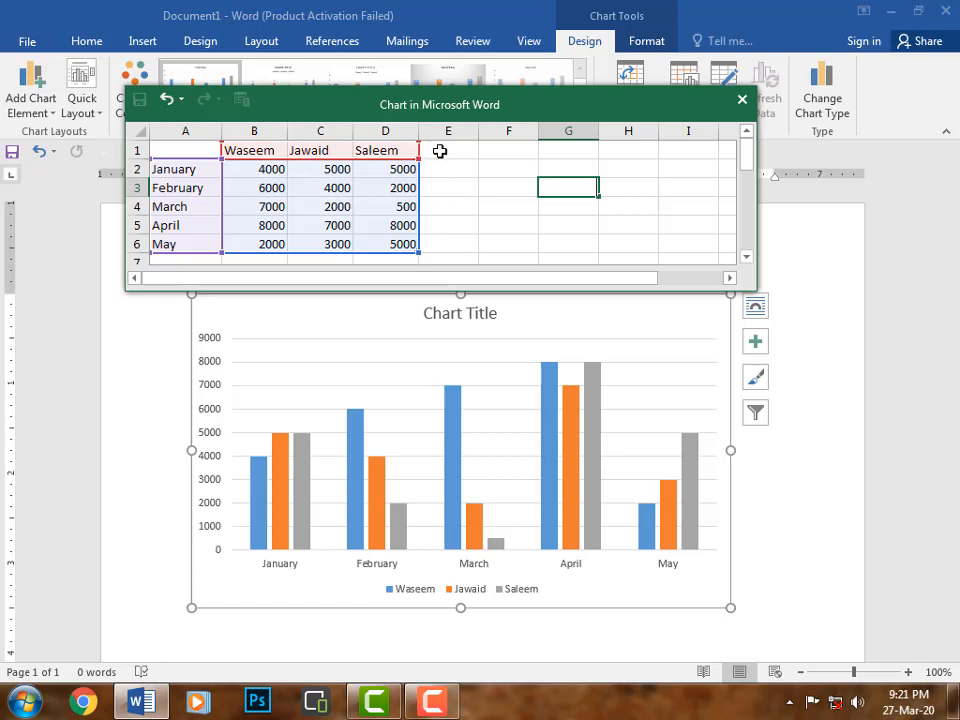
Extend the chart's data range to include column E and enter the fourth person's name as its heading.
left_click(435, 152)
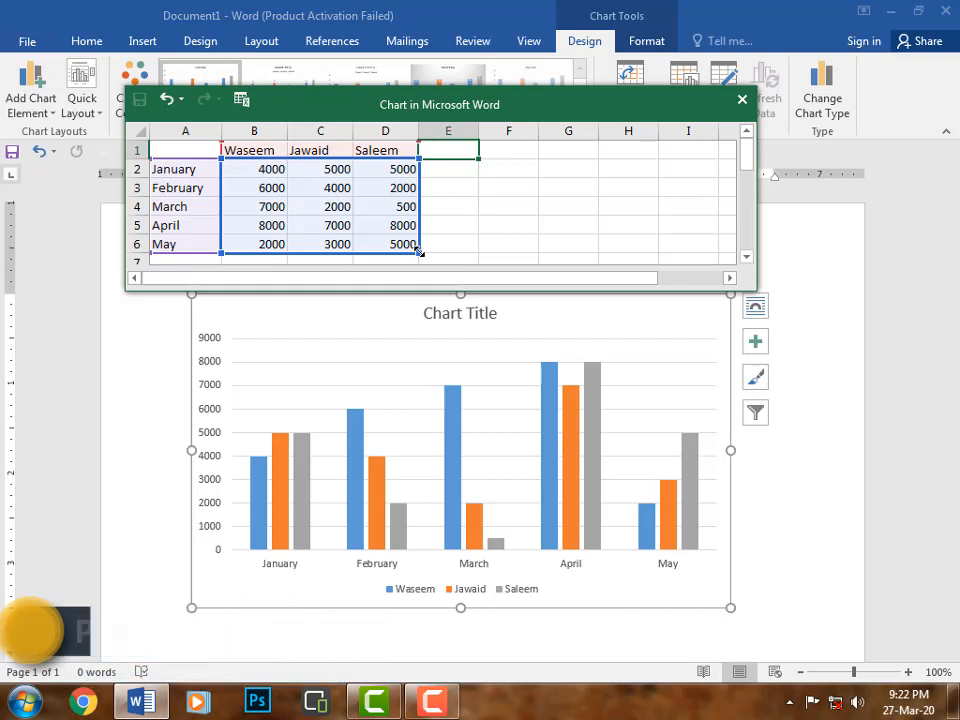
left_click_drag(447, 250, 465, 248)
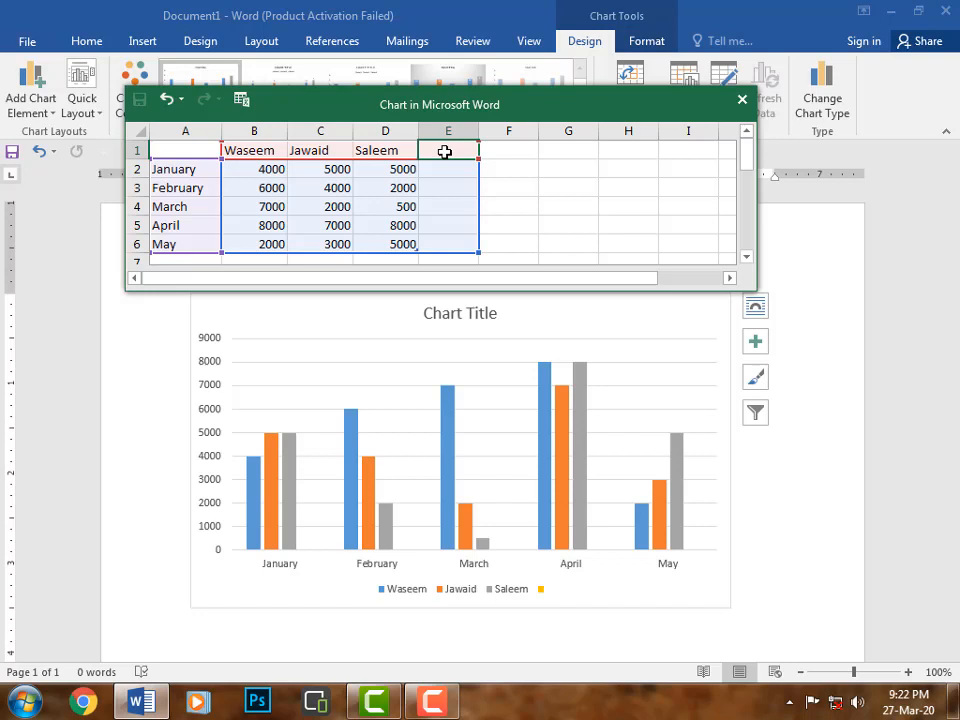
type("Nadeem")
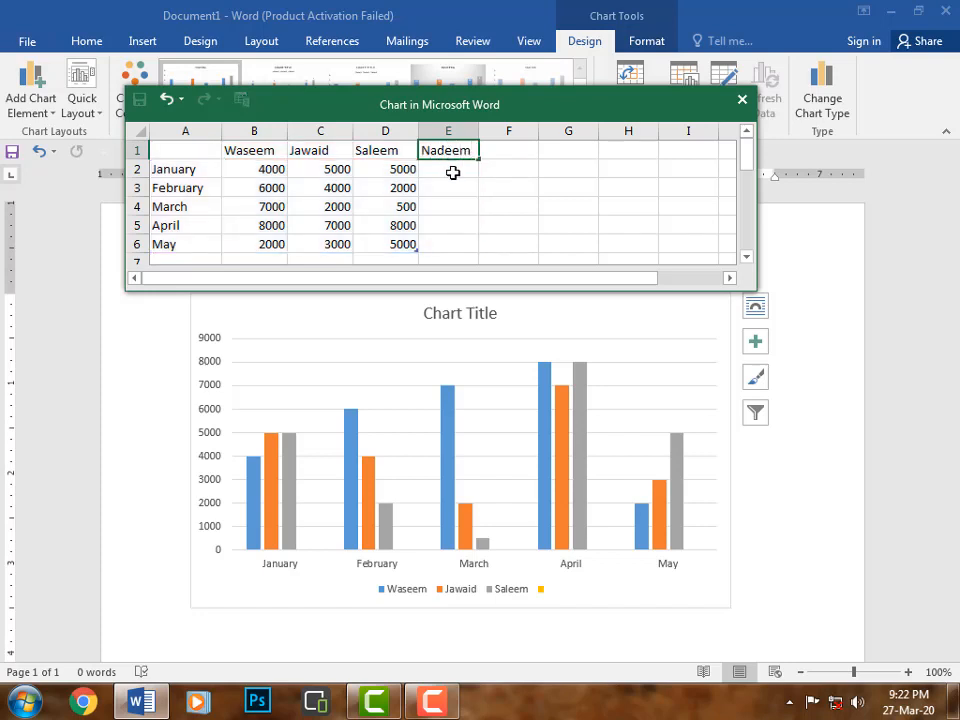
Set the fourth series' values to 10000 for January and 8000 for February.
left_click(454, 172)
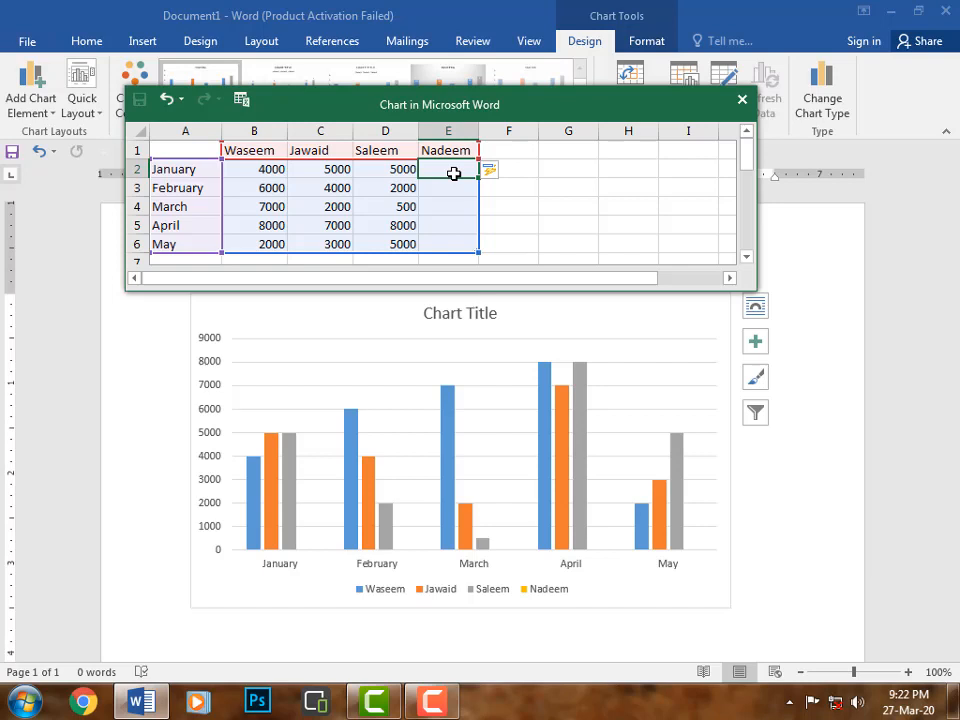
type("1000")
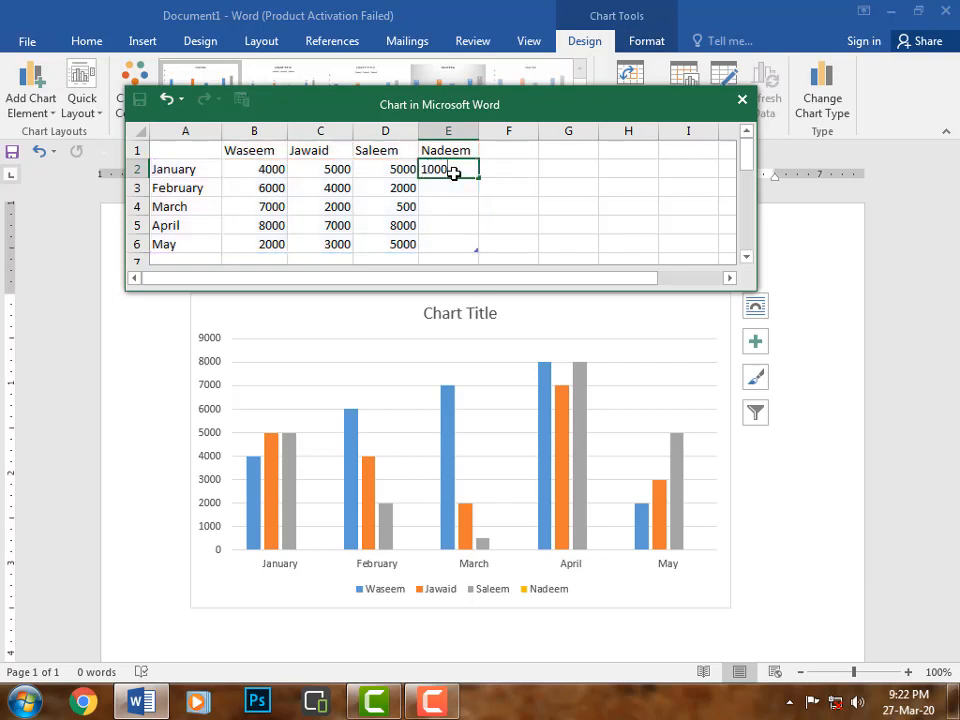
type("0")
key("Return")
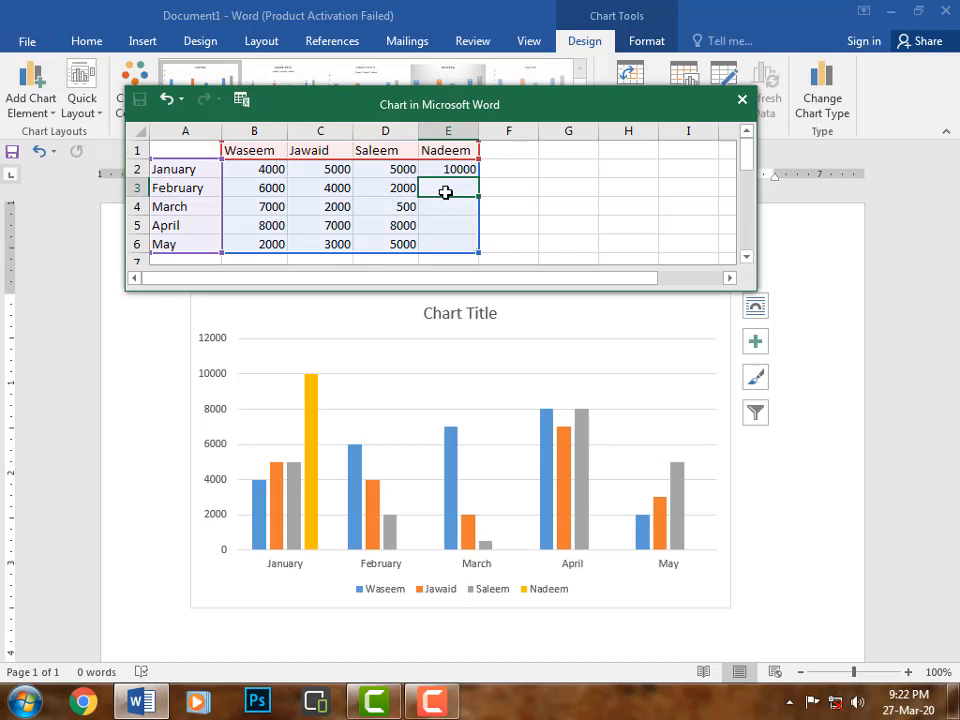
type("8000")
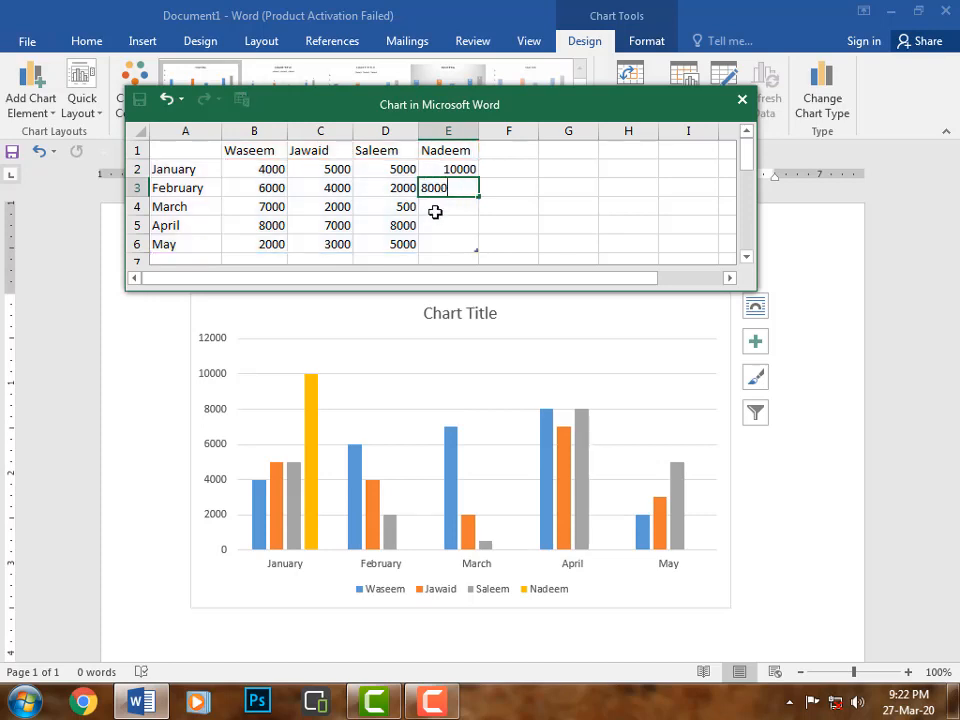
key("Return")
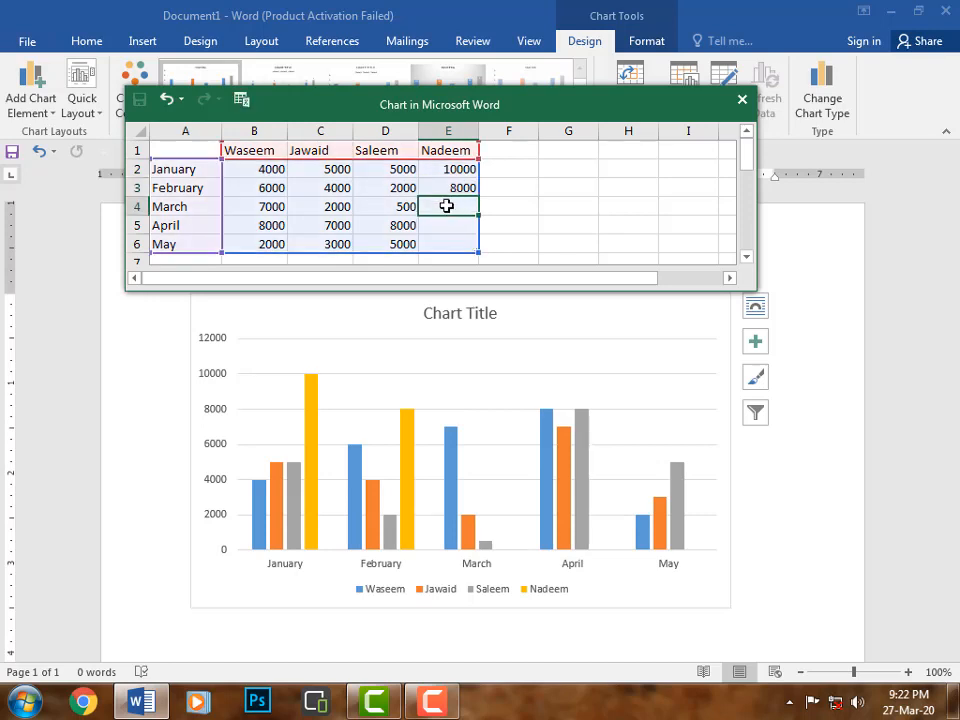
Set the fourth series' values to 5000 for March, 6000 for April and 10000 for May.
type("500")
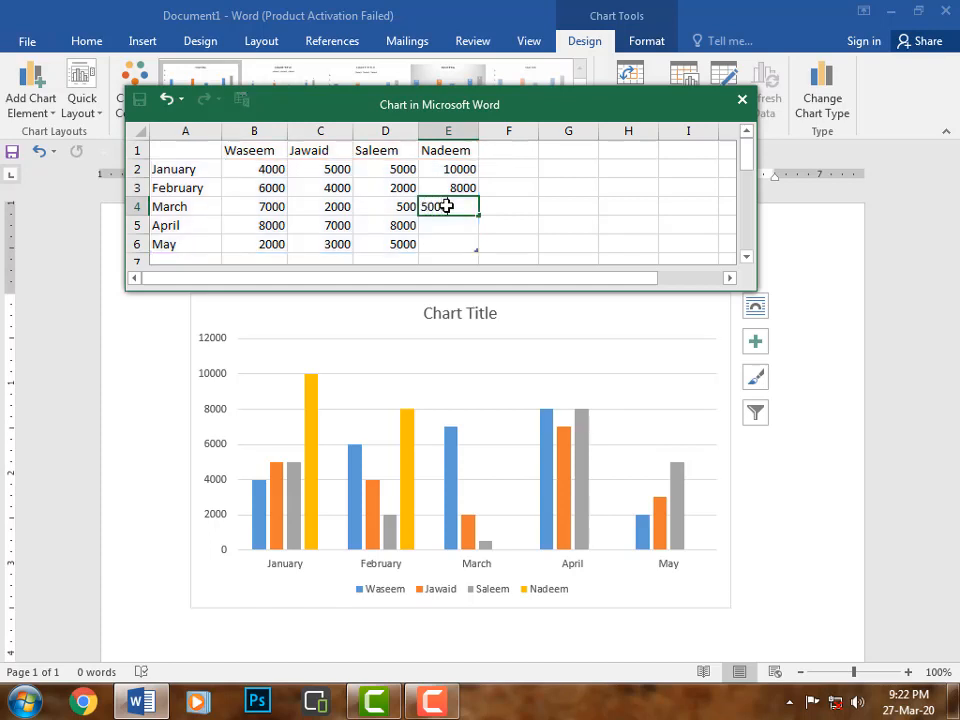
type("0")
key("Return")
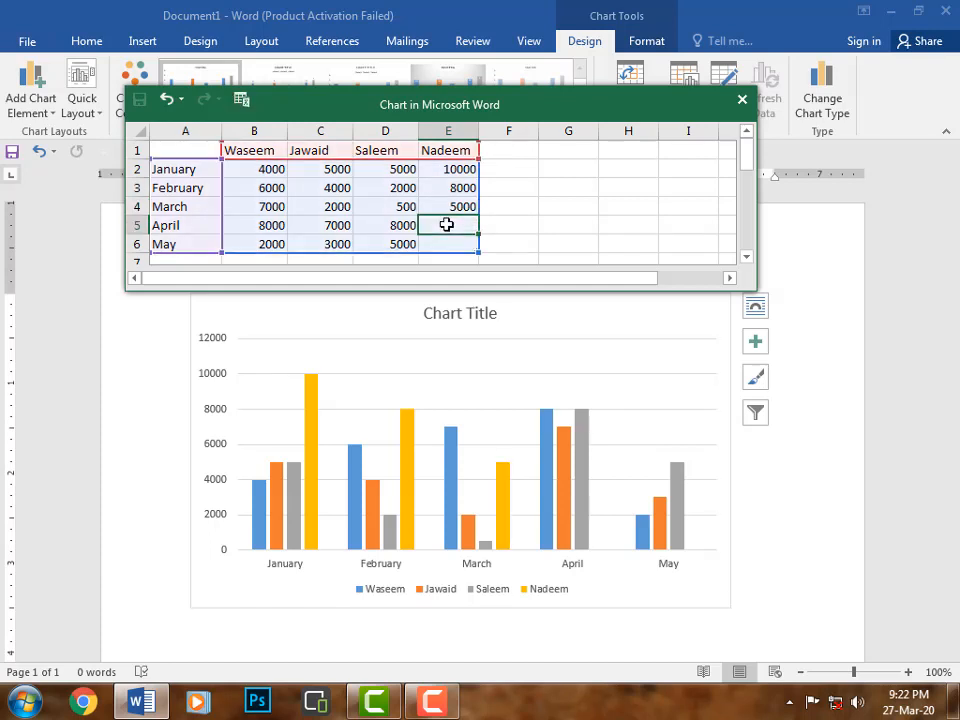
type("600")
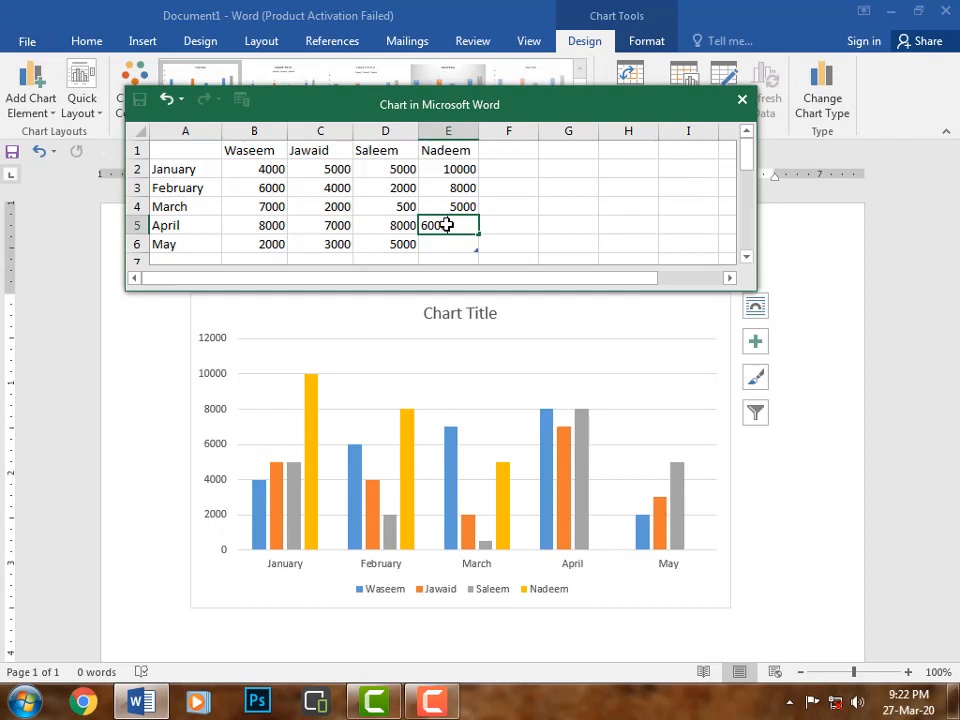
type("0")
key("Return")
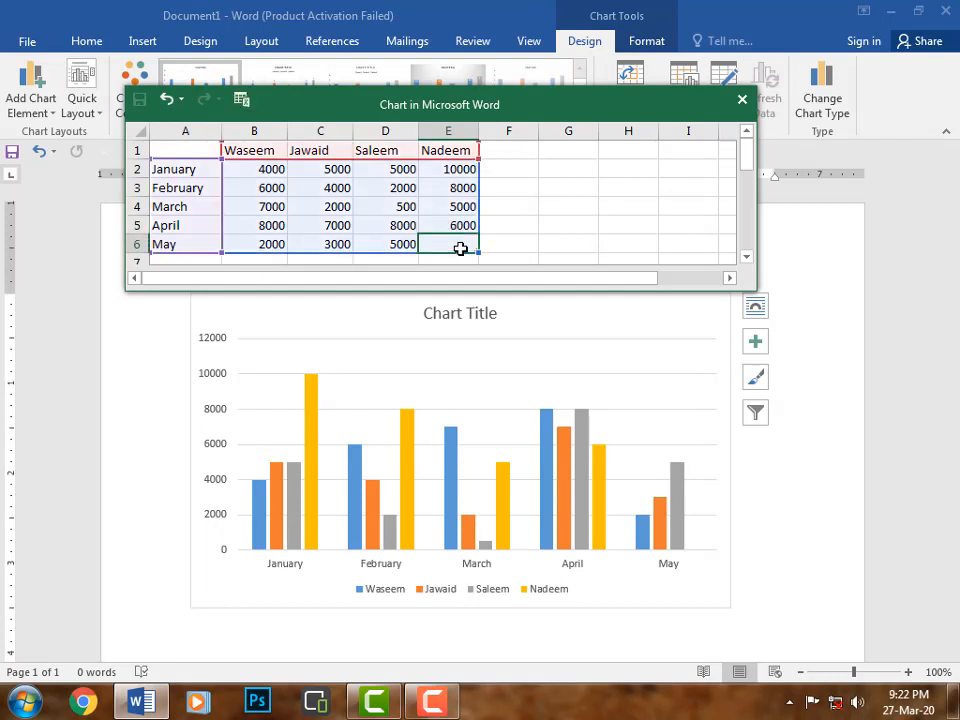
type("10000")
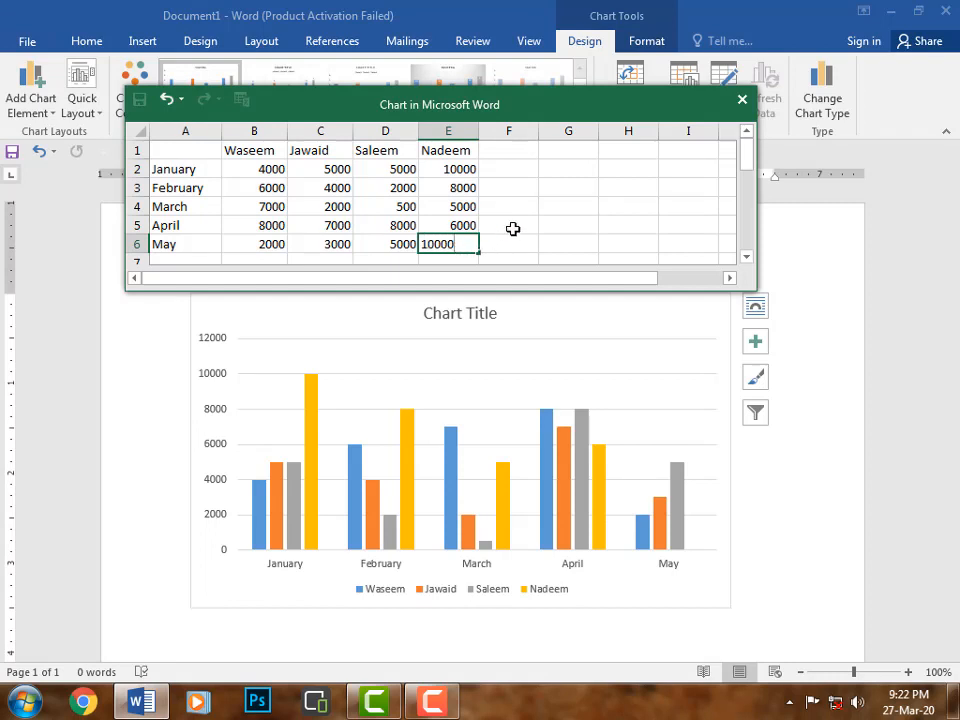
left_click(501, 232)
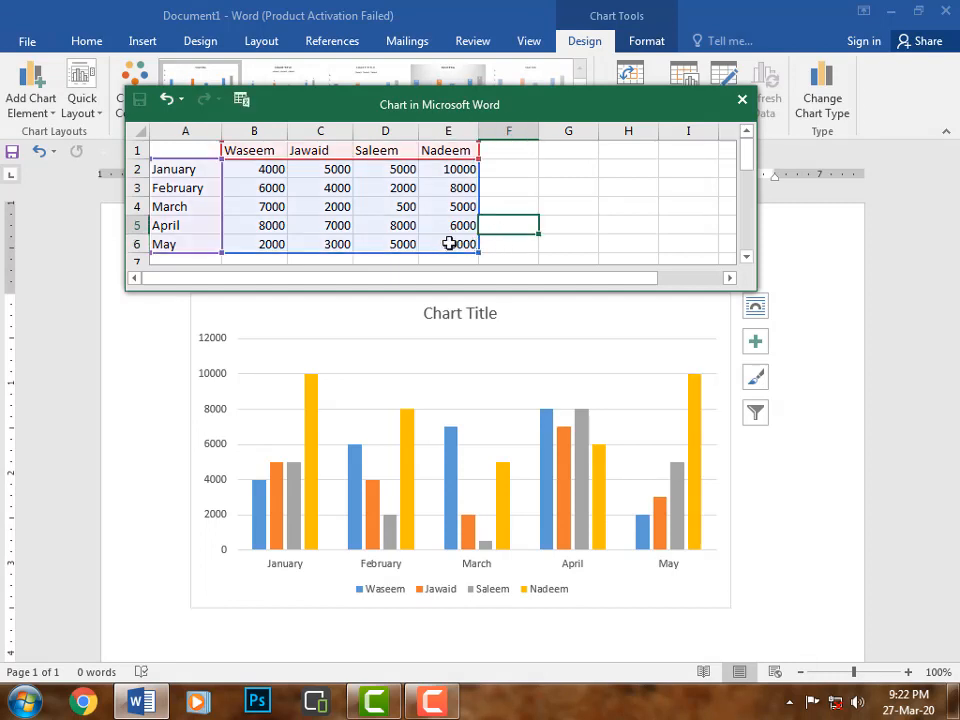
Extend the chart's data range to include column F and shrink it back to column E.
left_click(421, 226)
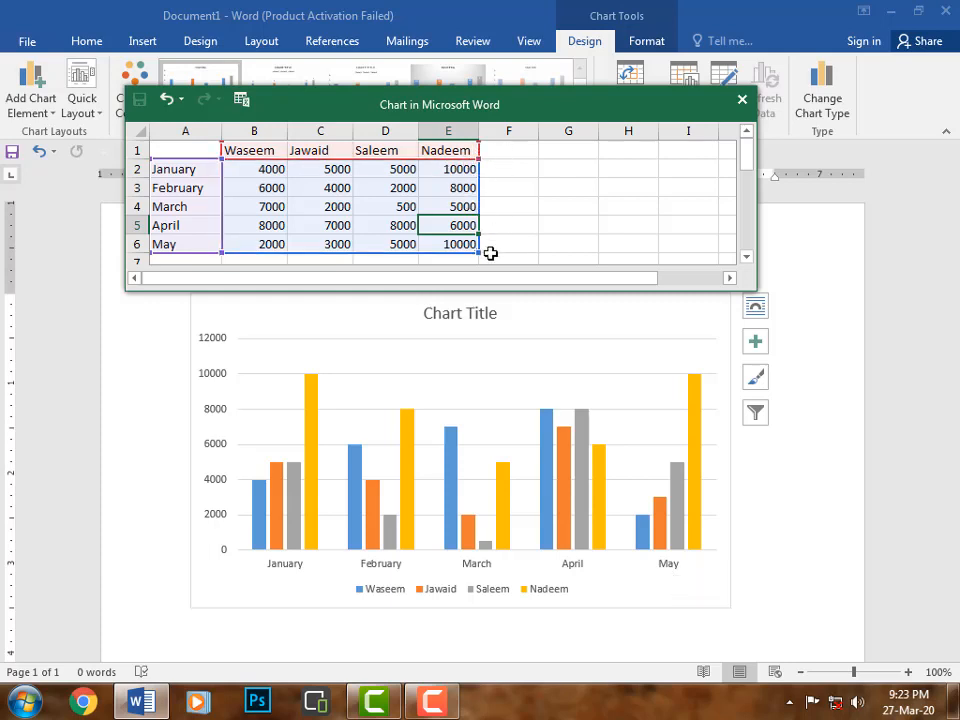
left_click_drag(491, 253, 522, 254)
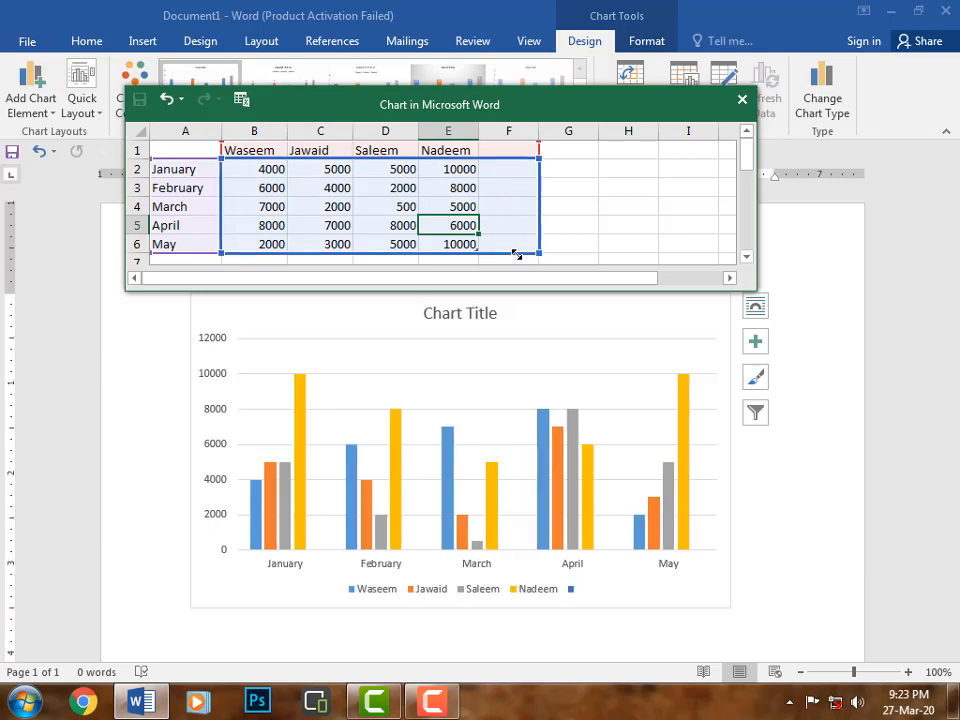
left_click_drag(516, 254, 489, 255)
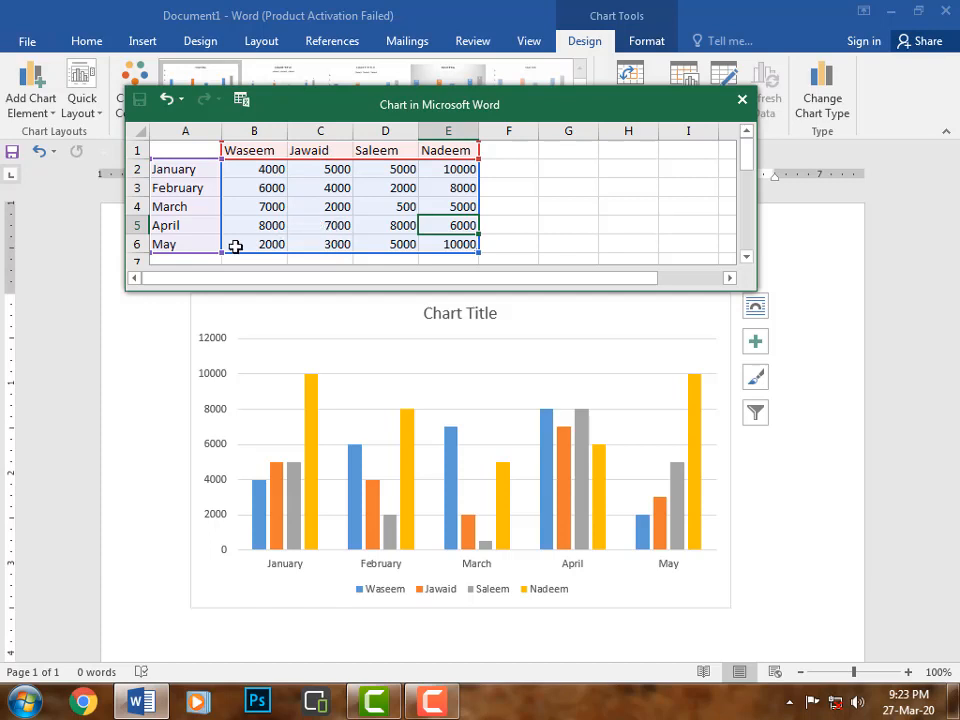
Hide the April row of the data sheet and bring it back by expanding the hidden row's height.
right_click(140, 229)
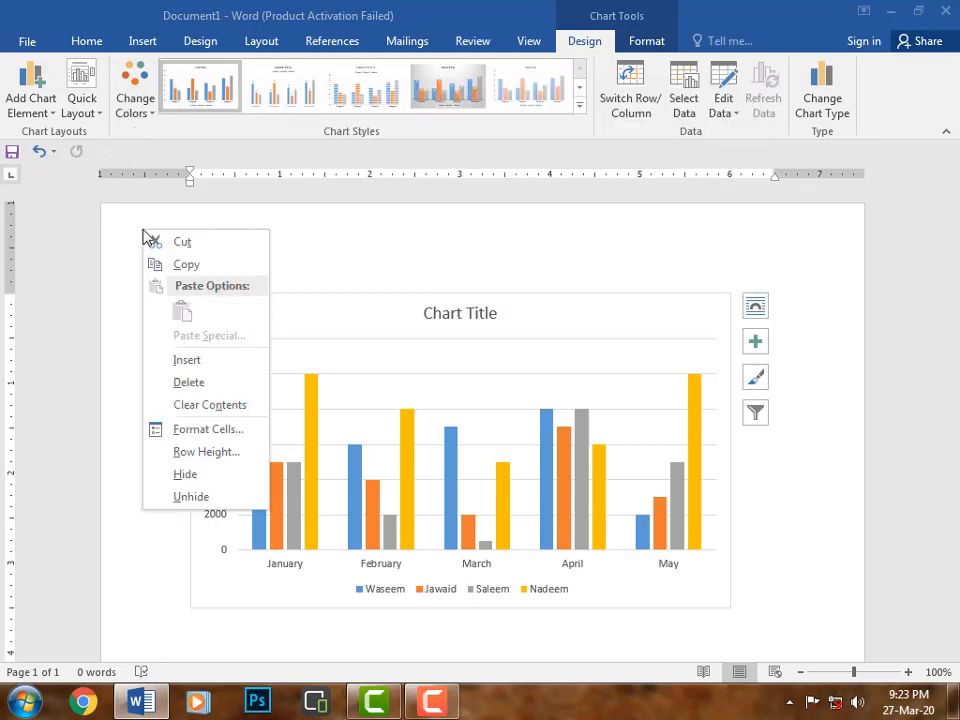
left_click(199, 475)
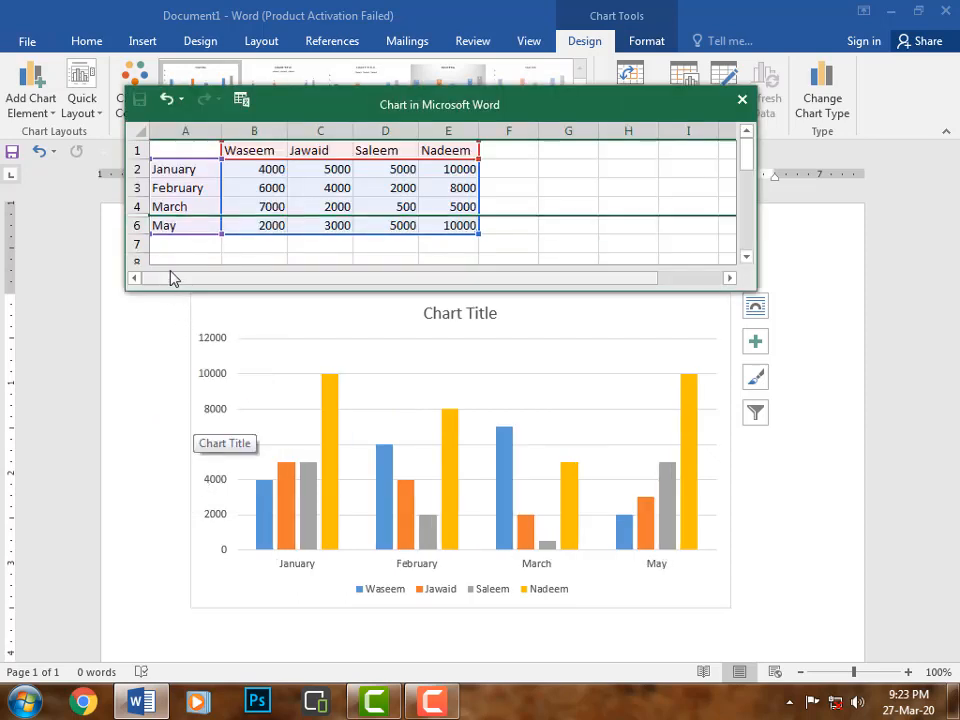
right_click(137, 221)
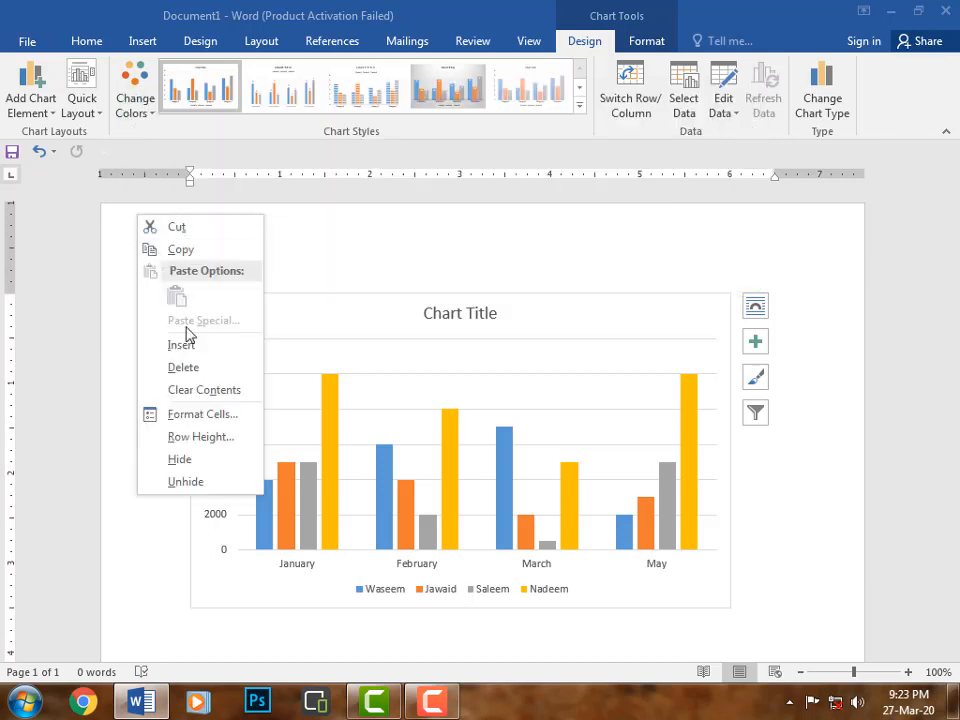
left_click(203, 482)
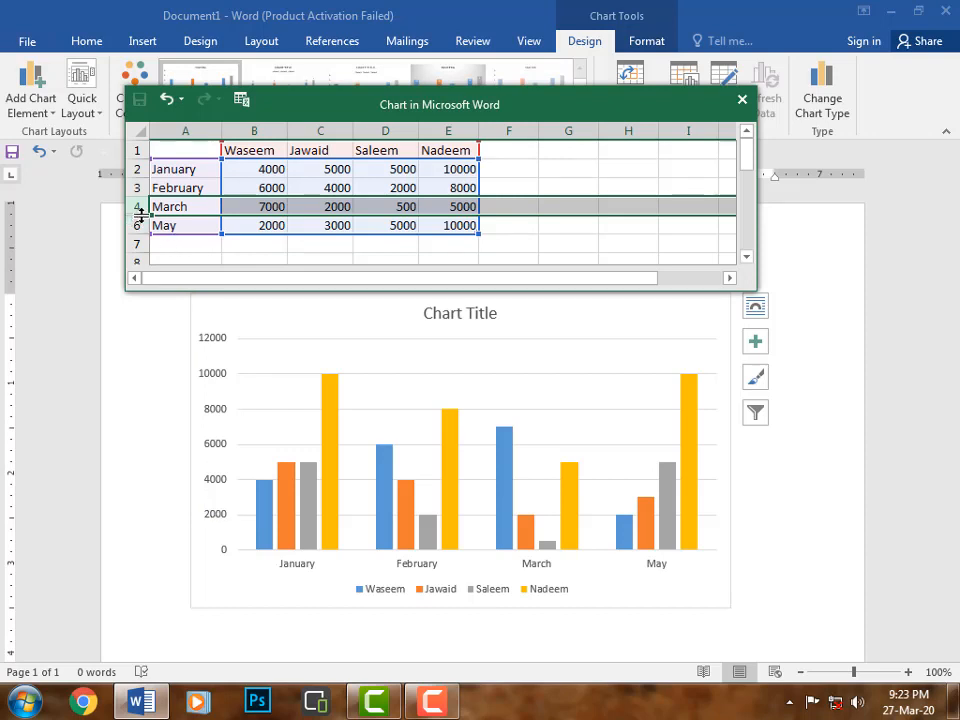
left_click_drag(140, 215, 145, 238)
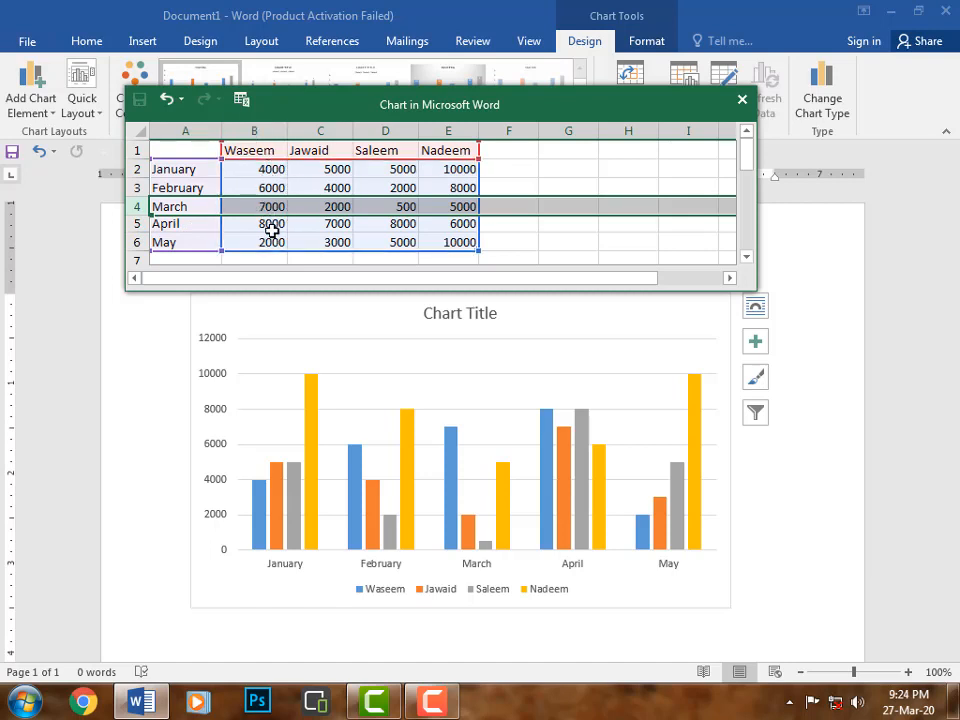
Delete the second person's column C from the data sheet and insert a blank column in its place.
right_click(313, 131)
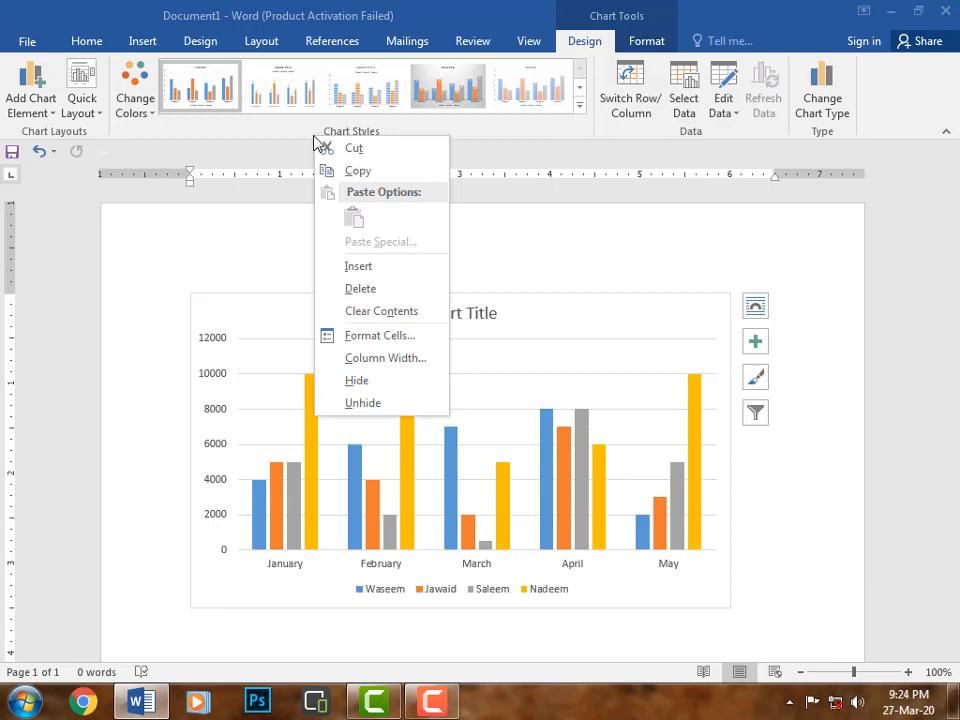
left_click(378, 292)
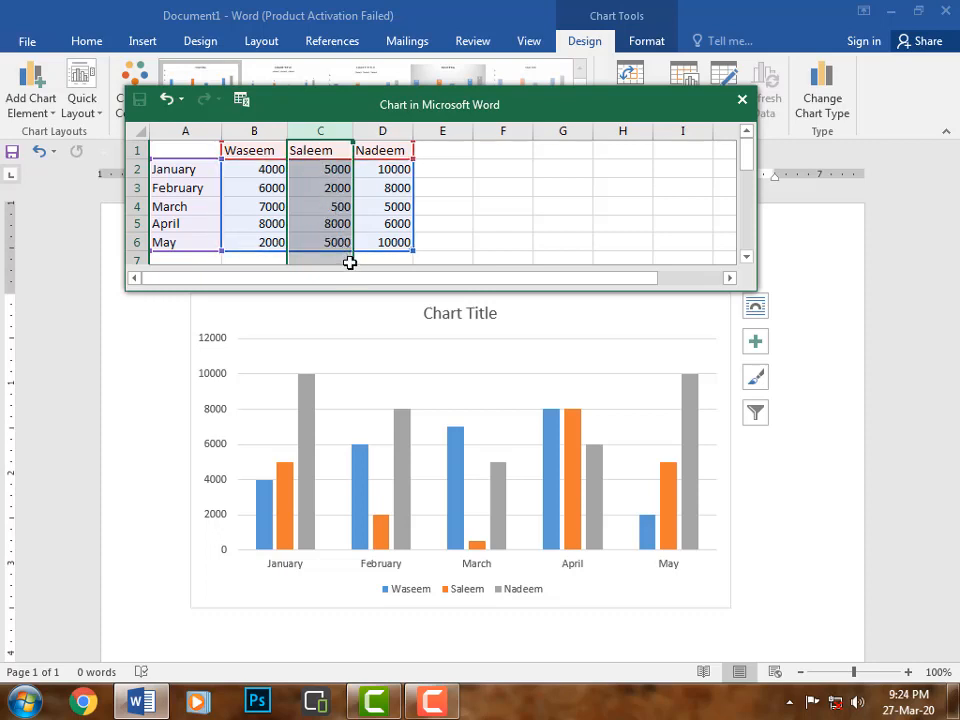
right_click(312, 131)
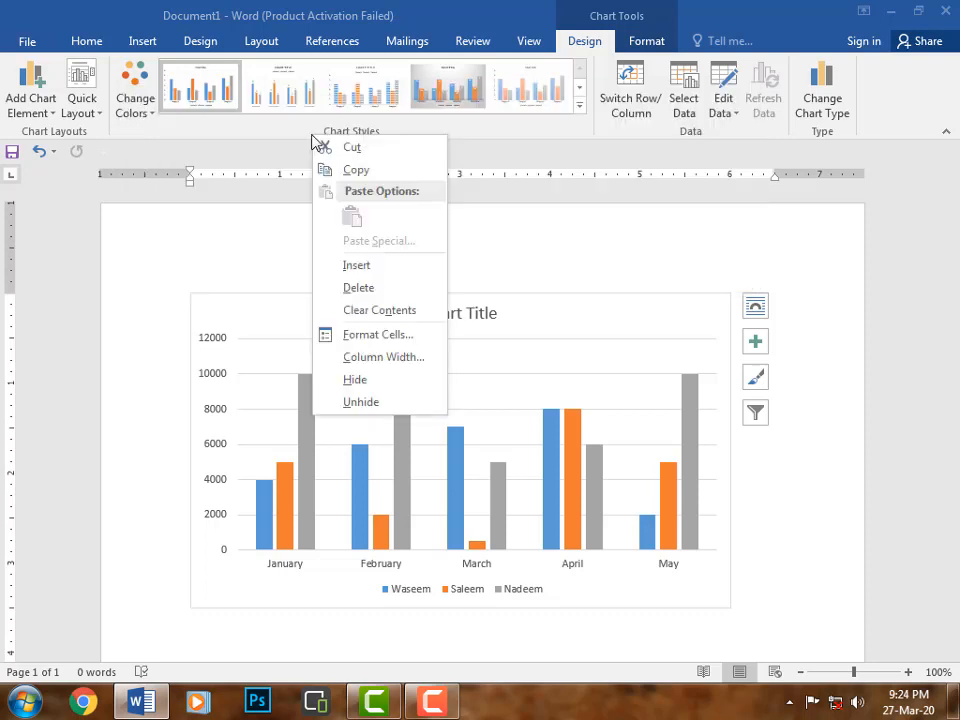
left_click(373, 262)
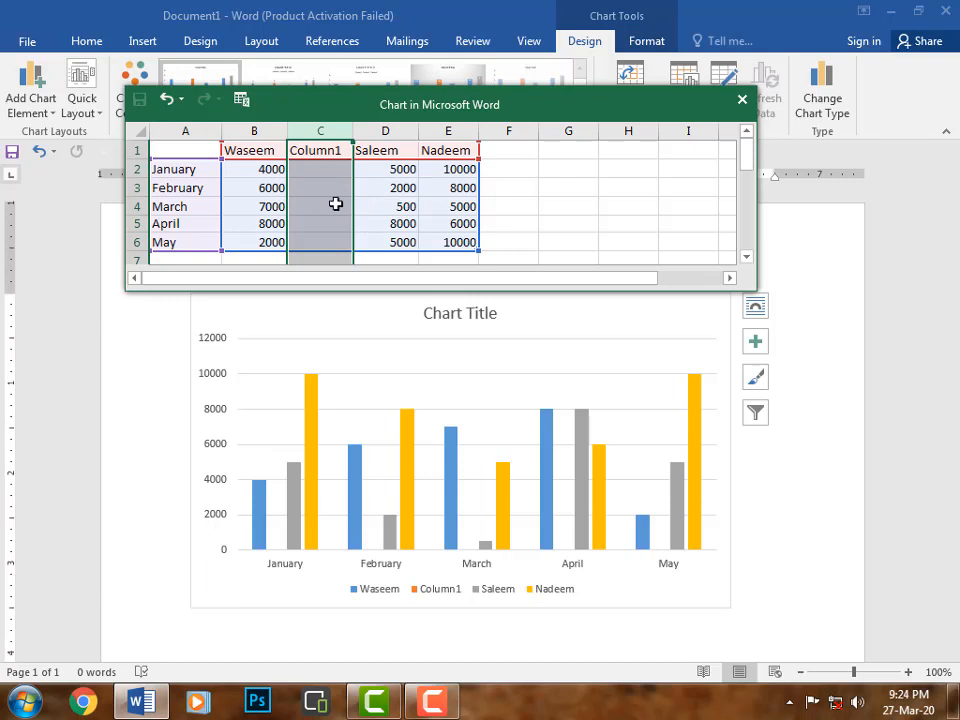
Close the chart's data sheet and look over the chart's text wrapping layout options.
left_click(742, 100)
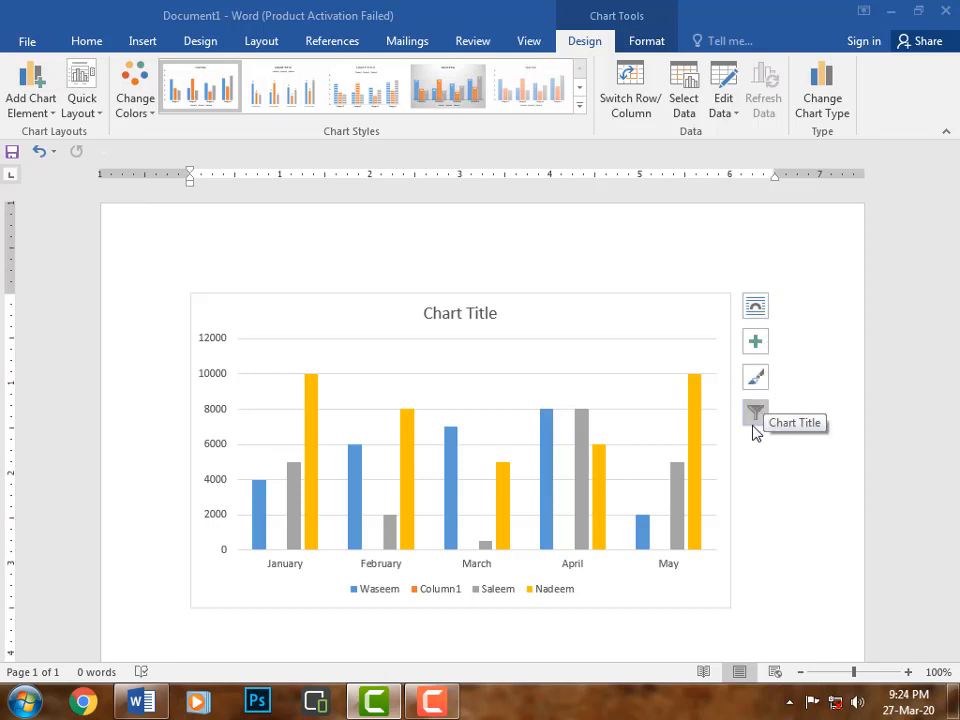
left_click(756, 312)
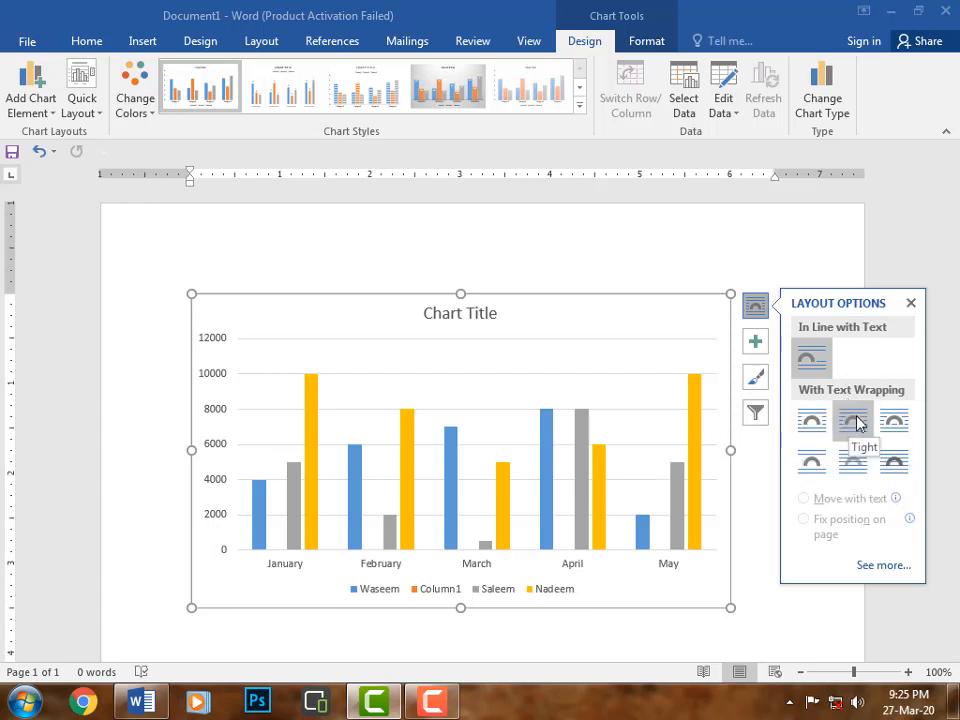
left_click(911, 302)
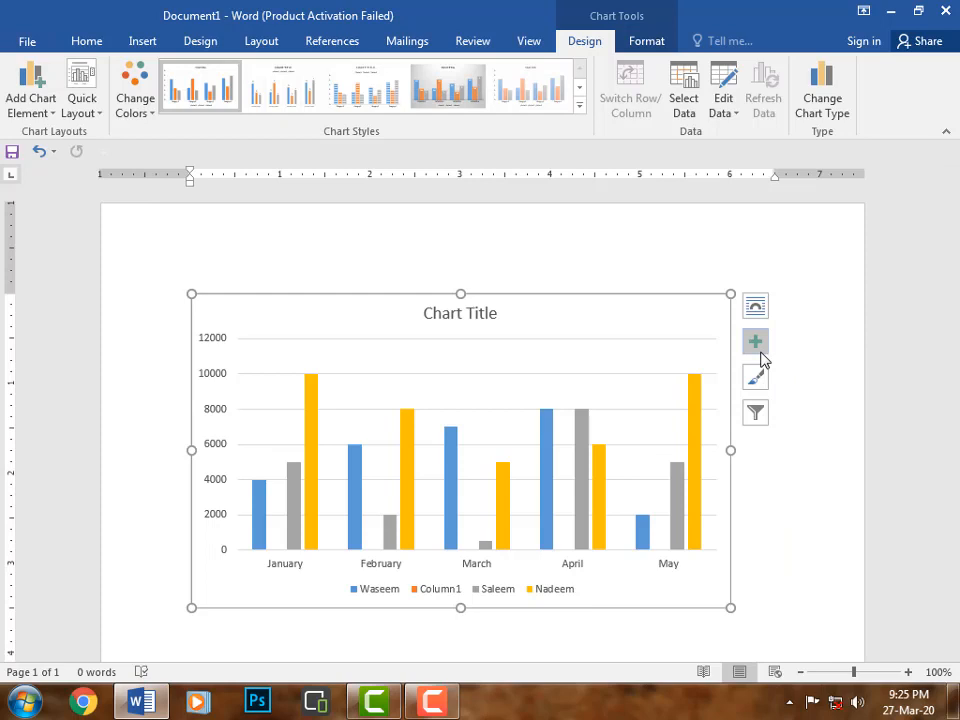
Add data labels and a data table to the chart.
left_click(756, 344)
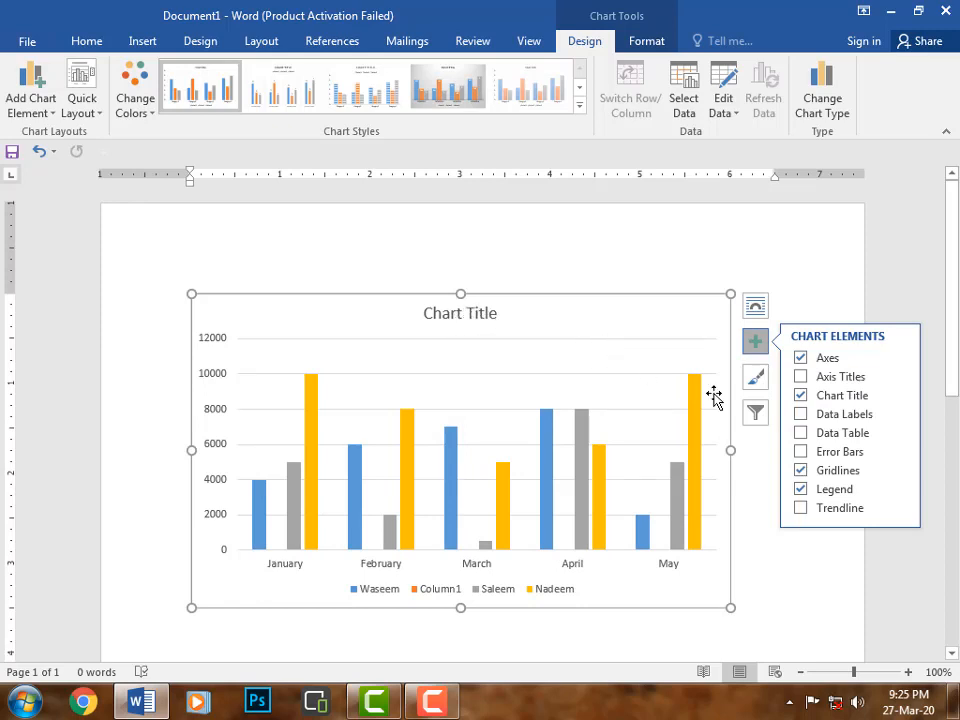
left_click(802, 414)
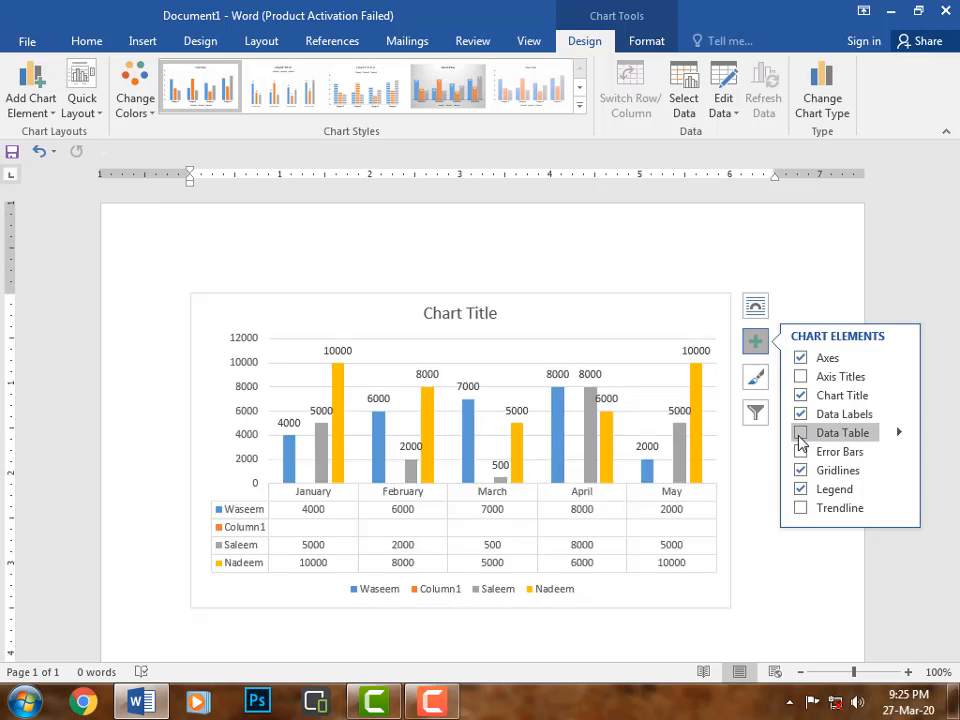
left_click(799, 435)
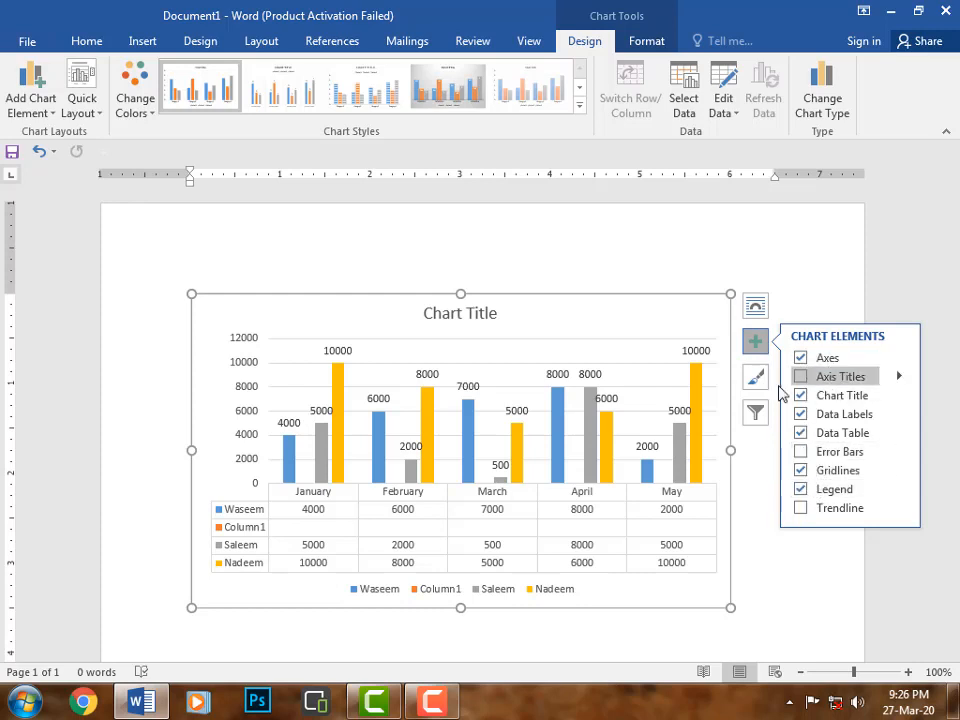
Add axis titles to the chart and remove them again.
left_click(838, 380)
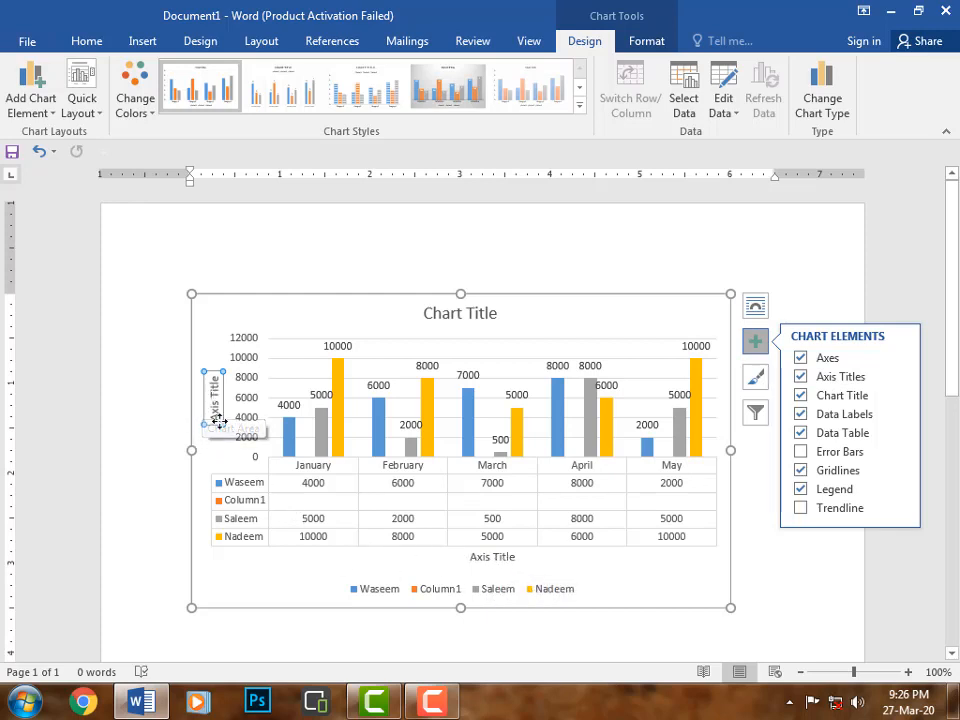
left_click(801, 377)
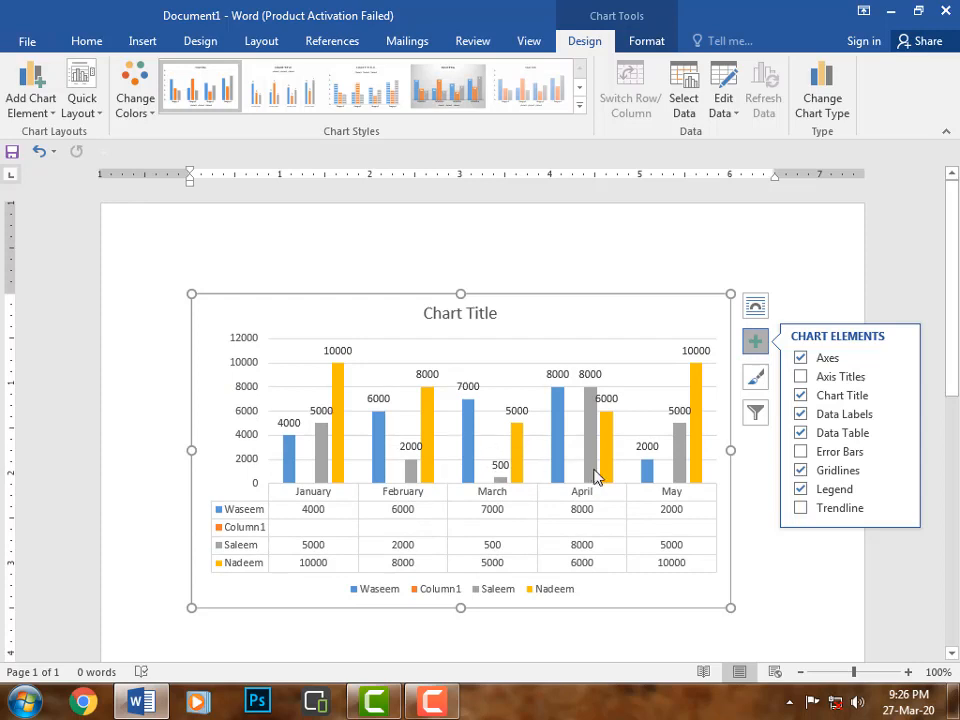
Apply the dark gradient chart style with solid columns and the legend below the data table.
left_click(755, 379)
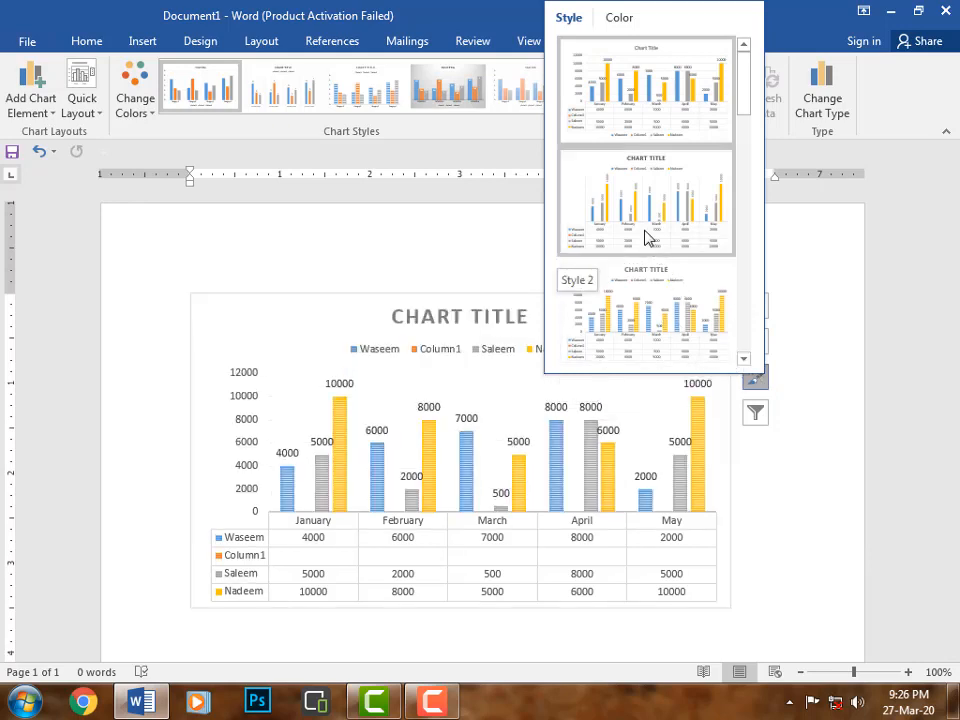
scroll(649, 232, "down", 2)
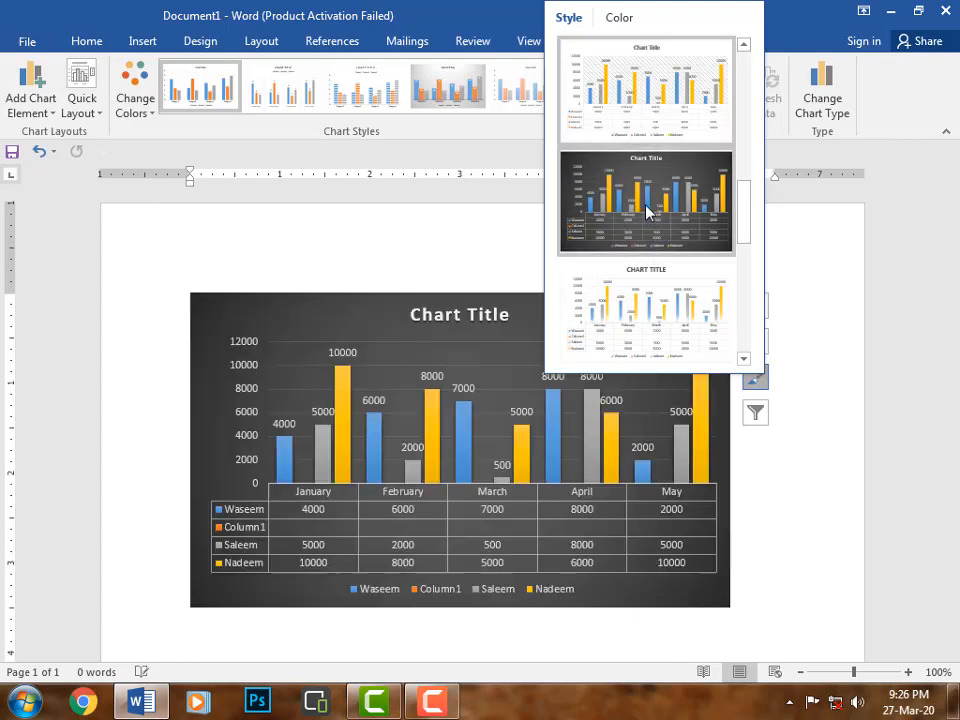
left_click(645, 210)
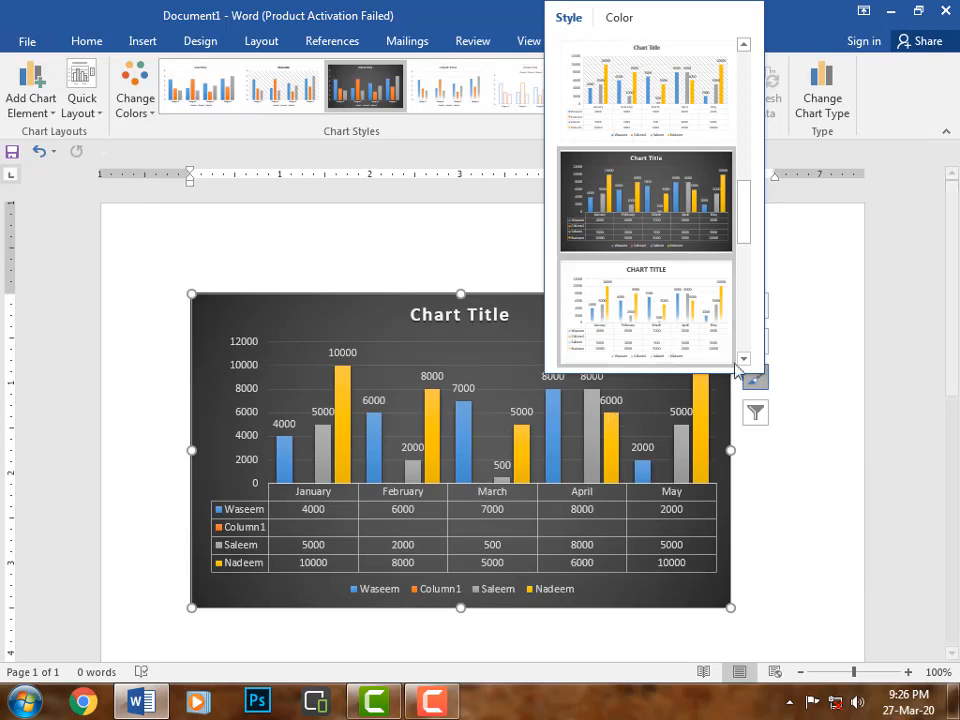
left_click(760, 385)
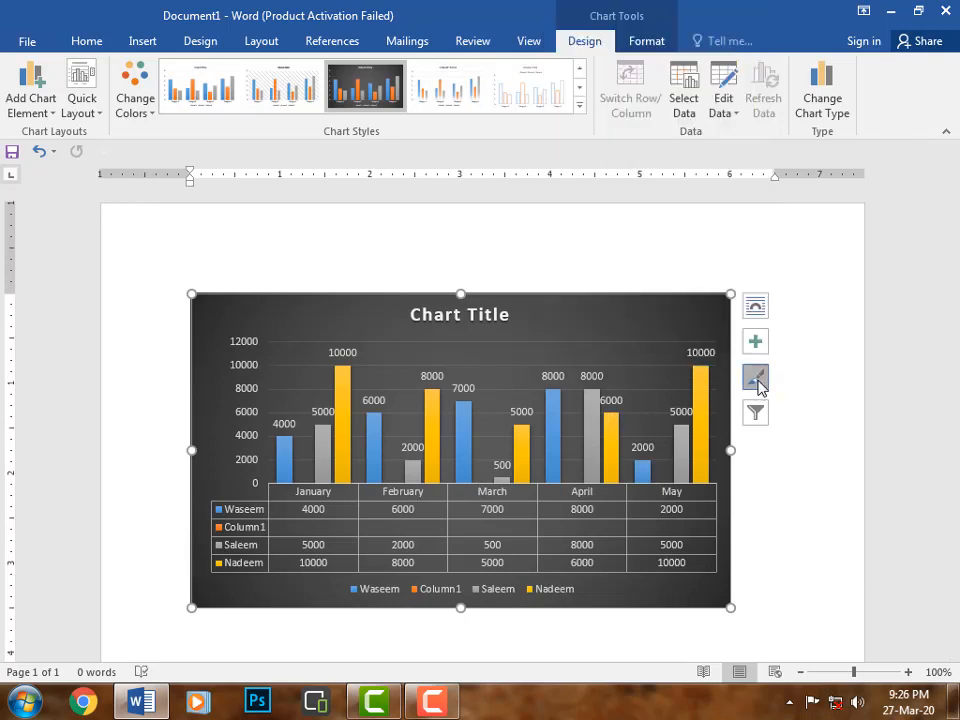
Try the light chart styles and apply the dark one with glowing outlined columns and the legend under the title.
left_click(759, 387)
scroll(680, 268, "down", 2)
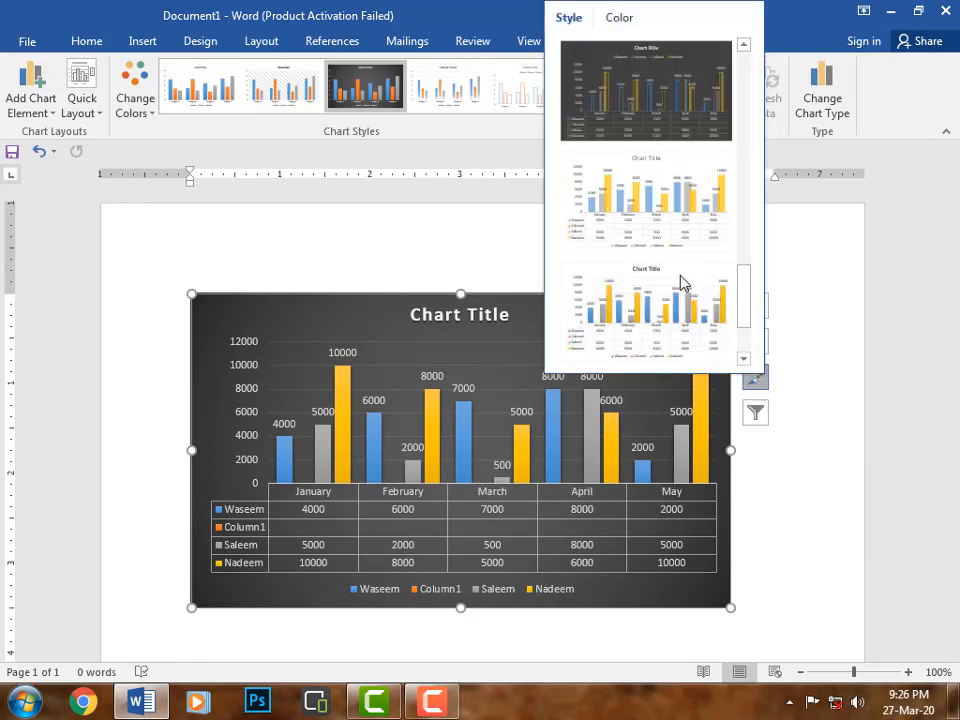
left_click(658, 242)
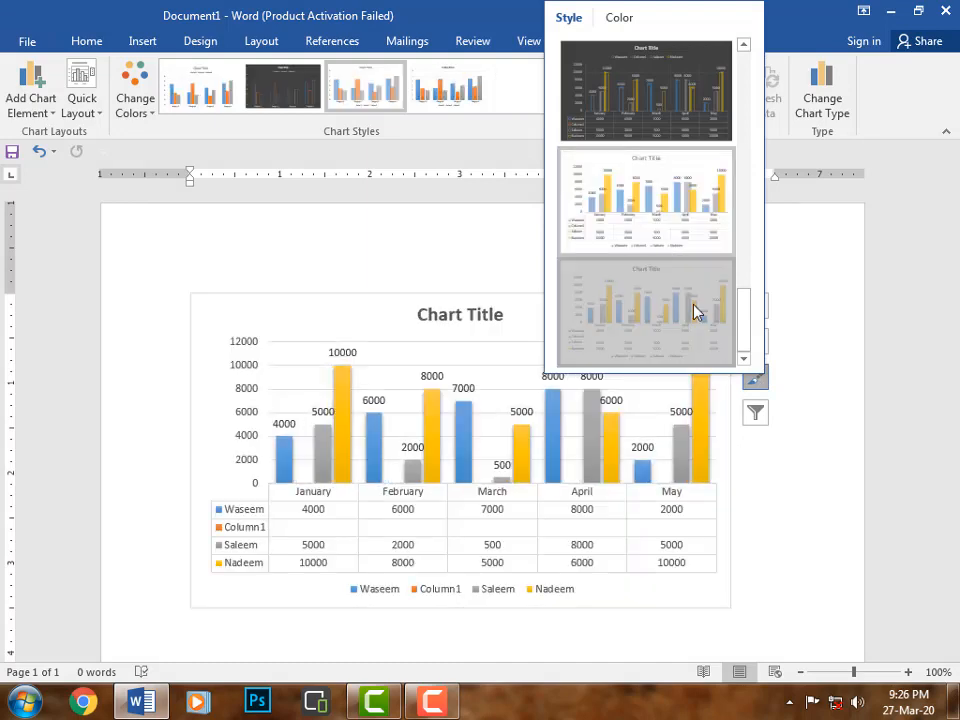
left_click(670, 141)
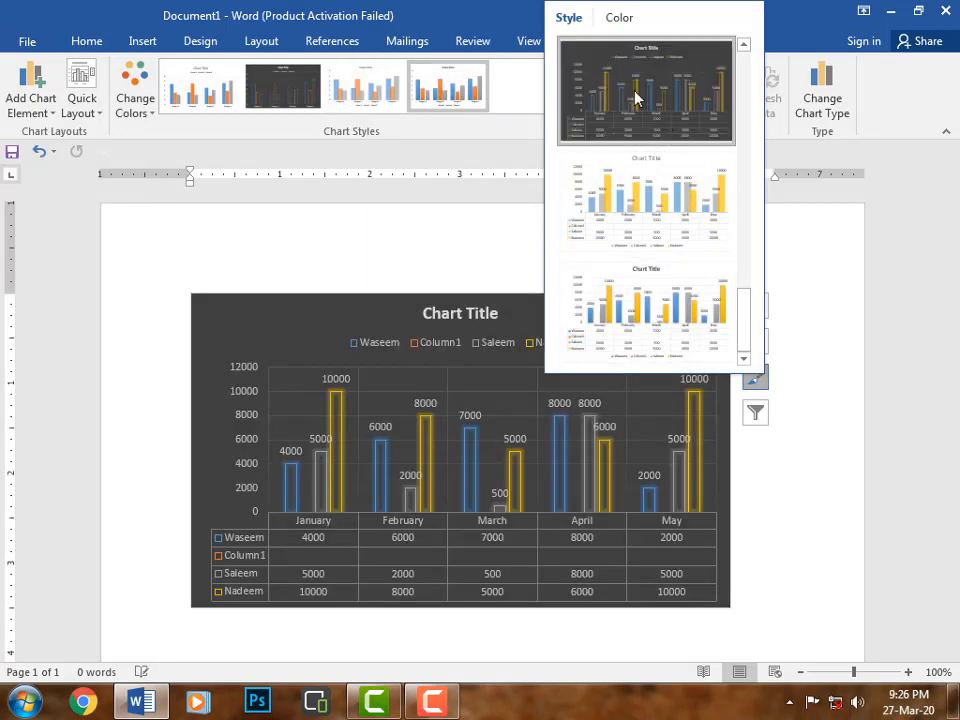
Recolor the chart with the monochromatic orange palette and deselect the chart.
left_click(622, 30)
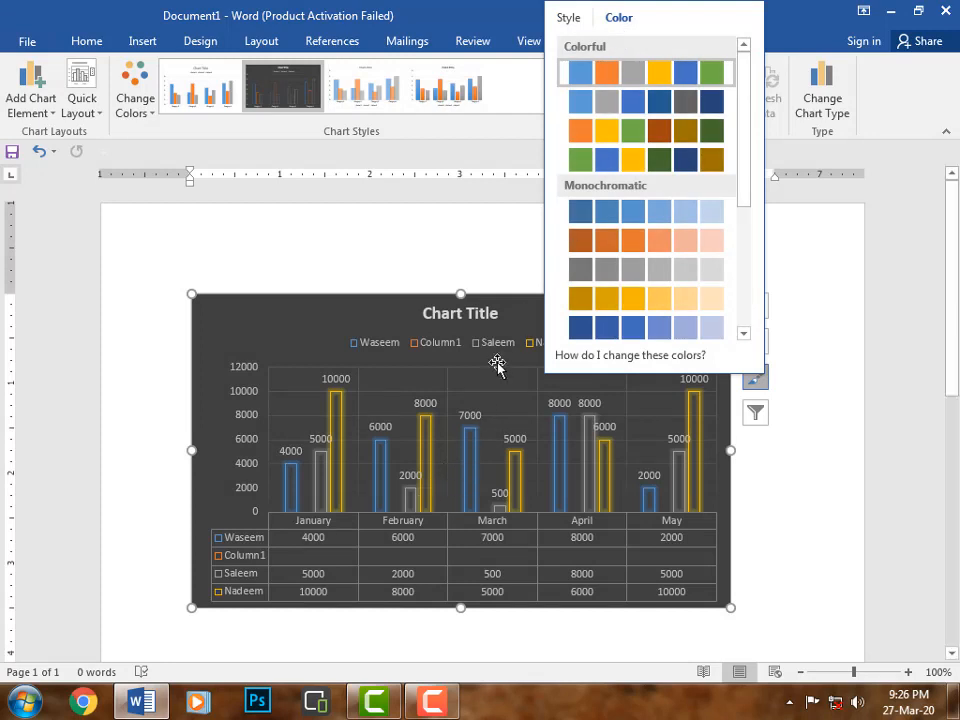
left_click(630, 139)
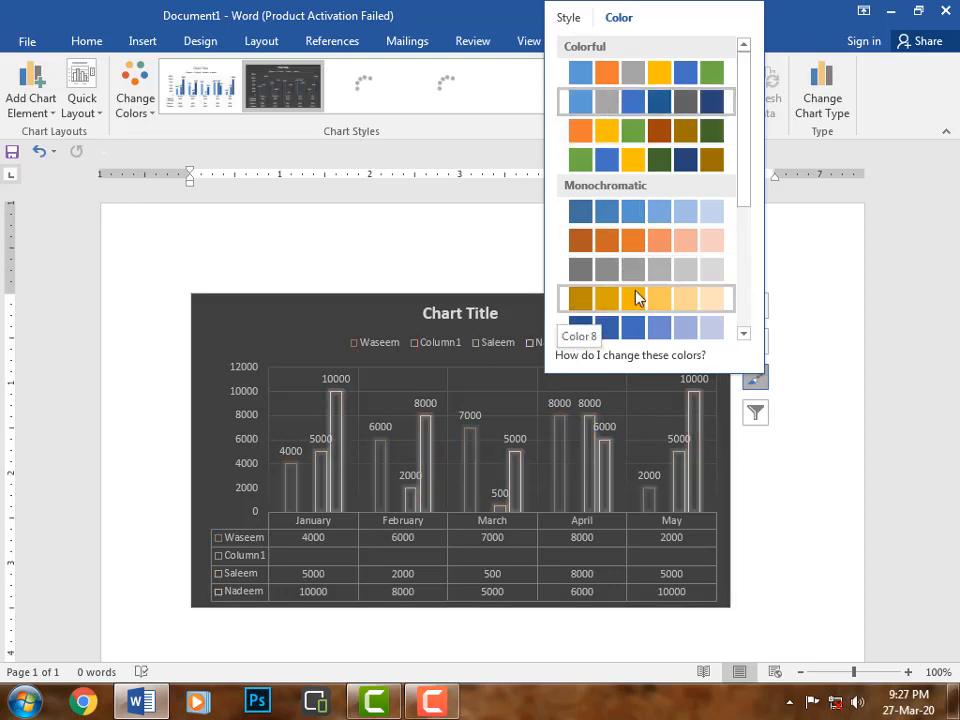
left_click(611, 245)
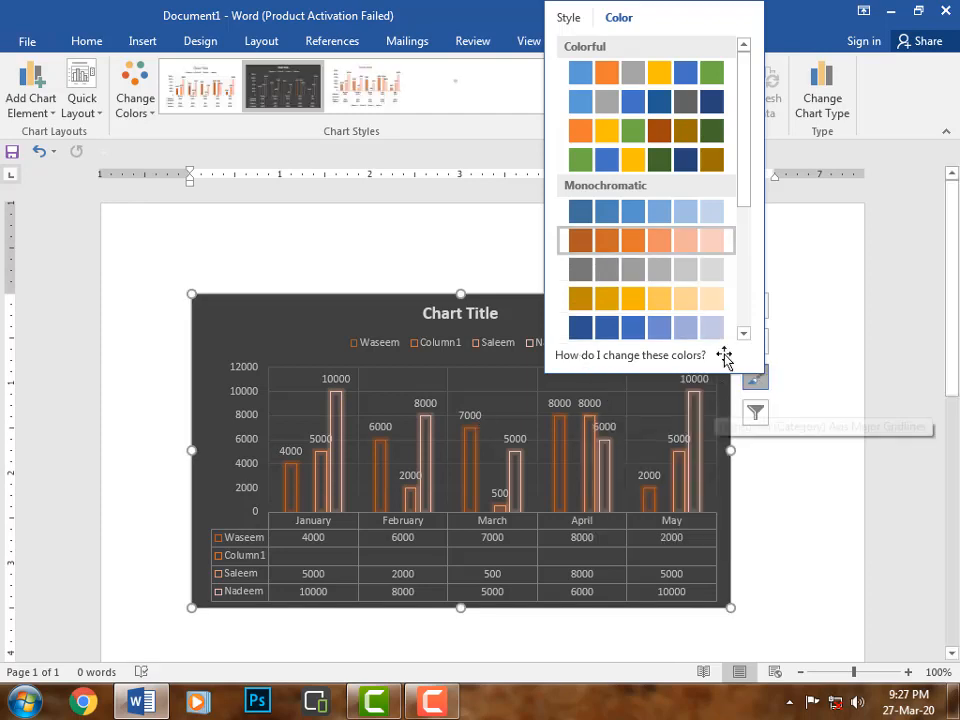
left_click(734, 453)
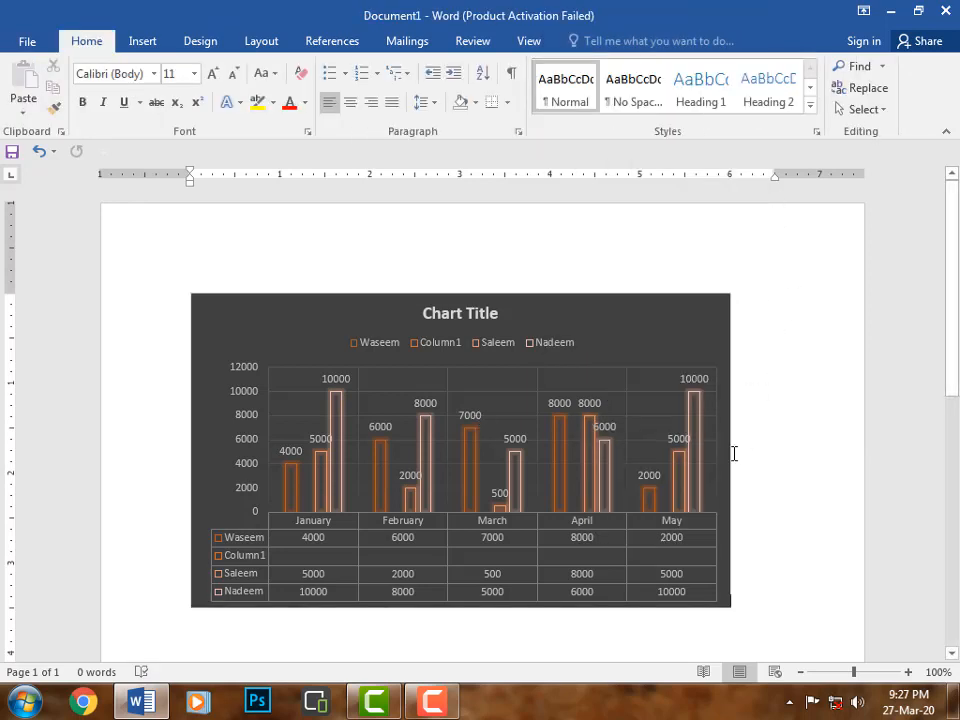
Filter the last two series out of the chart, keeping the first series and Column1.
left_click(659, 352)
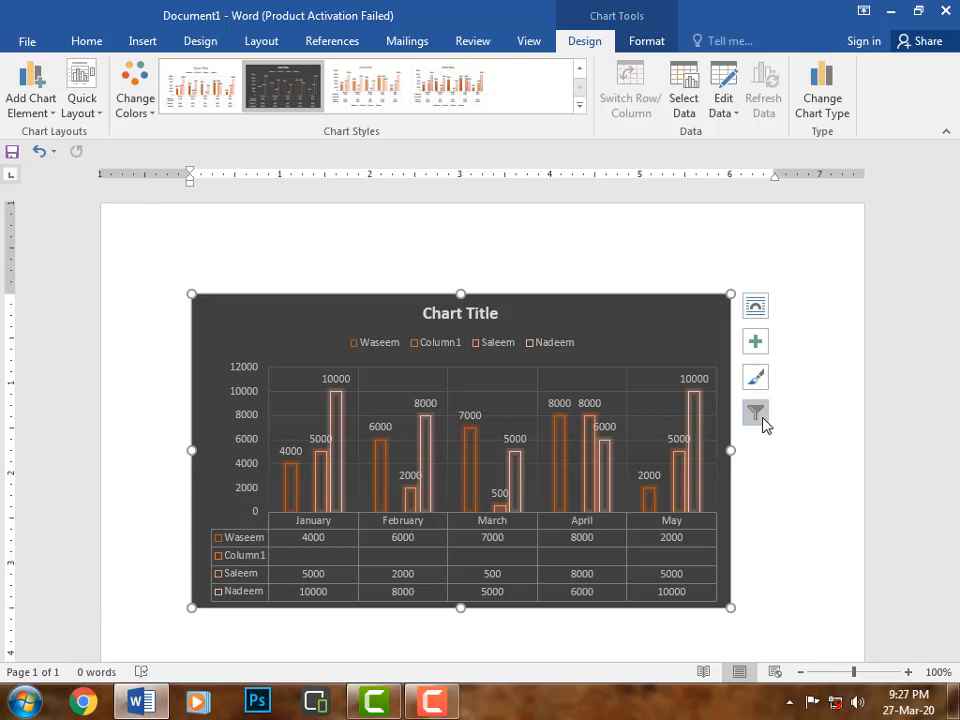
left_click(762, 418)
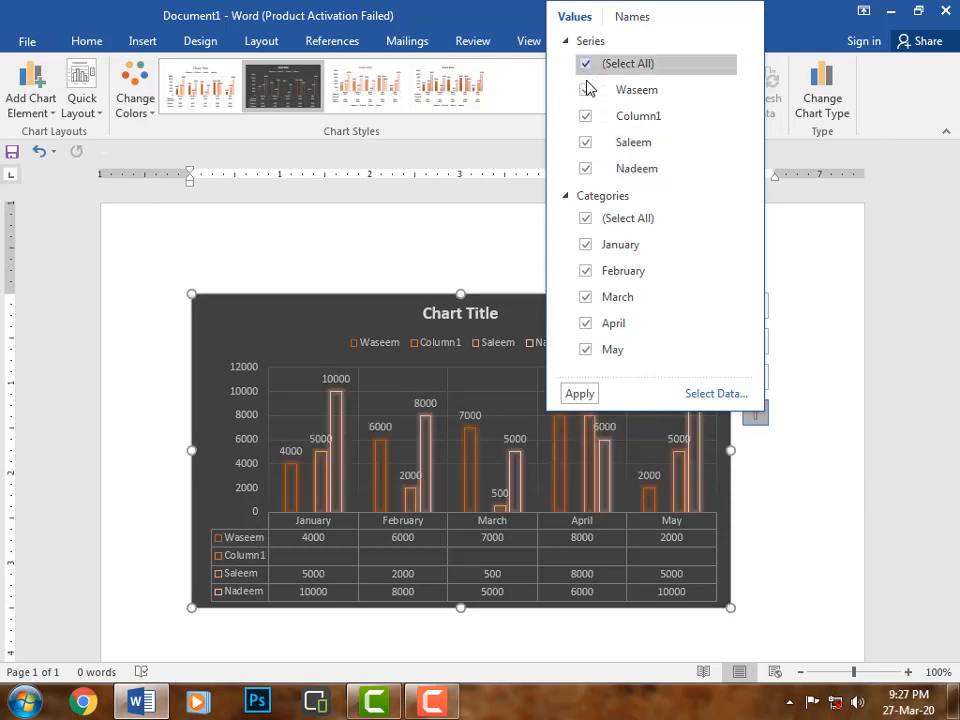
left_click(586, 143)
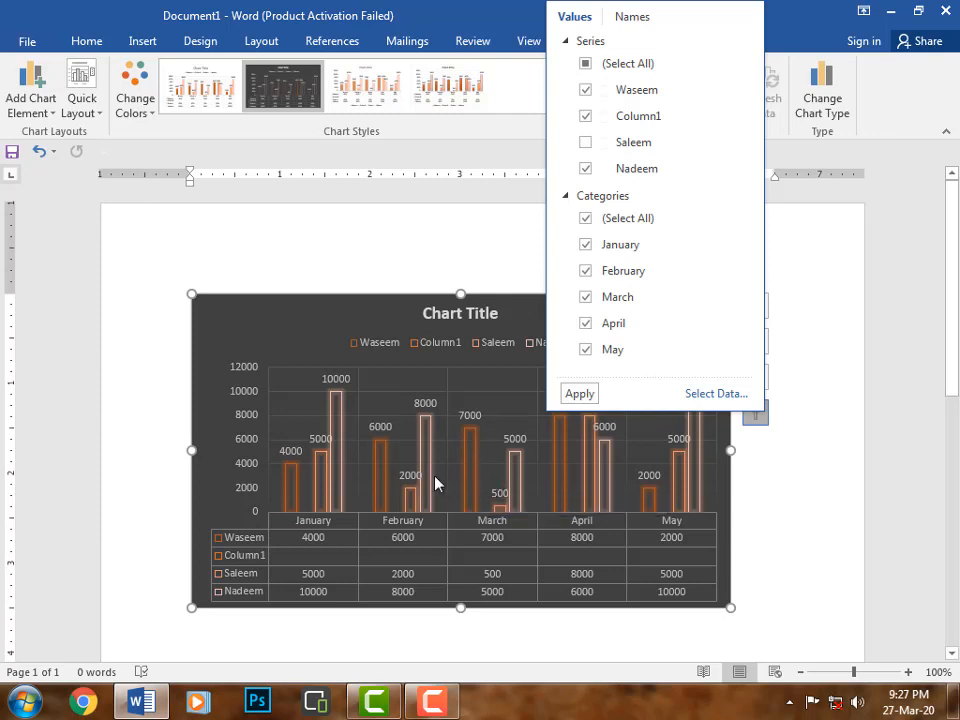
mouse_move(436, 483)
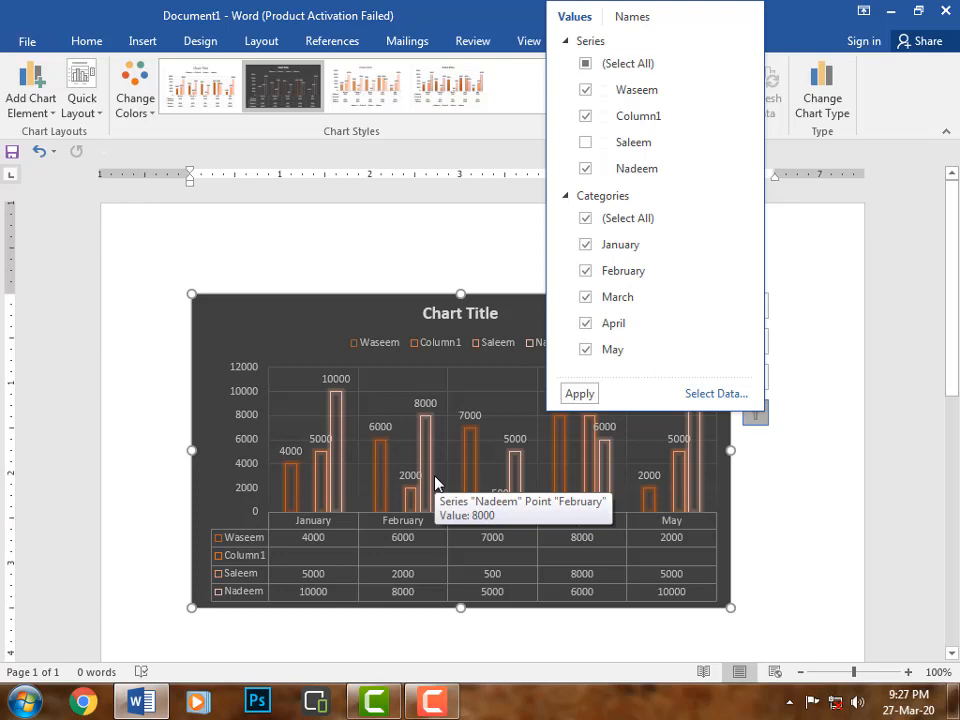
left_click(586, 169)
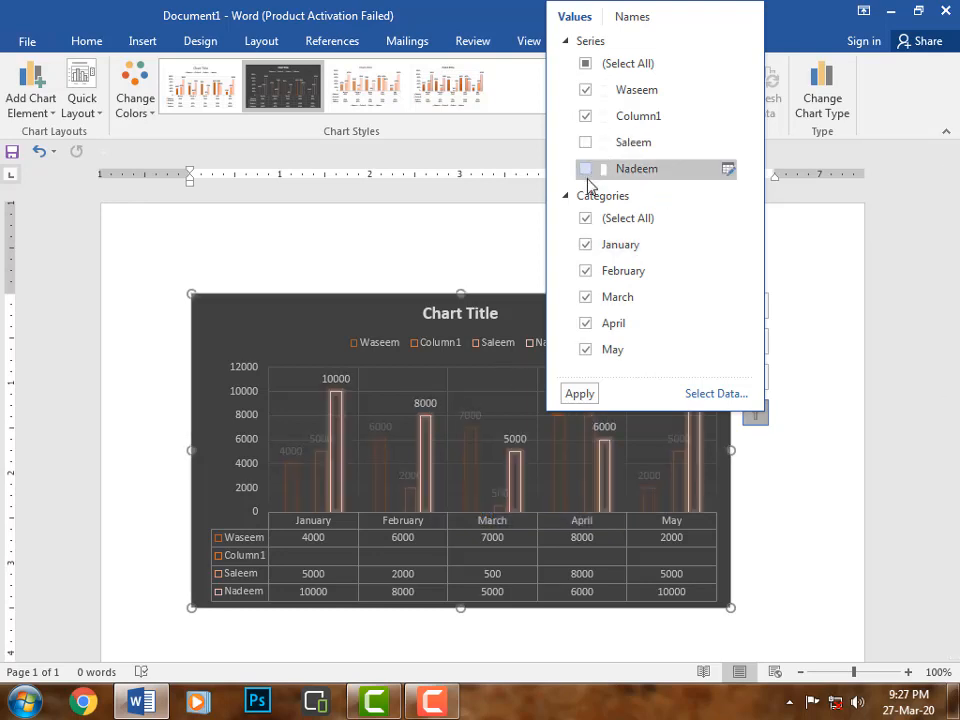
left_click(579, 394)
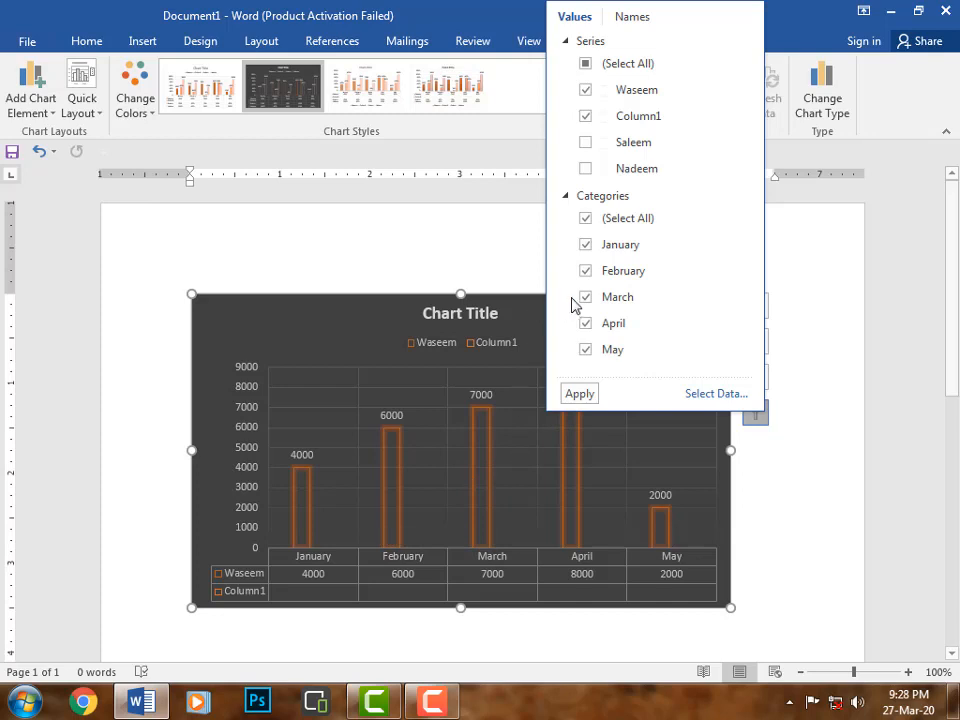
Bring the last two filtered series back into the chart and deselect it.
left_click(586, 143)
left_click(587, 169)
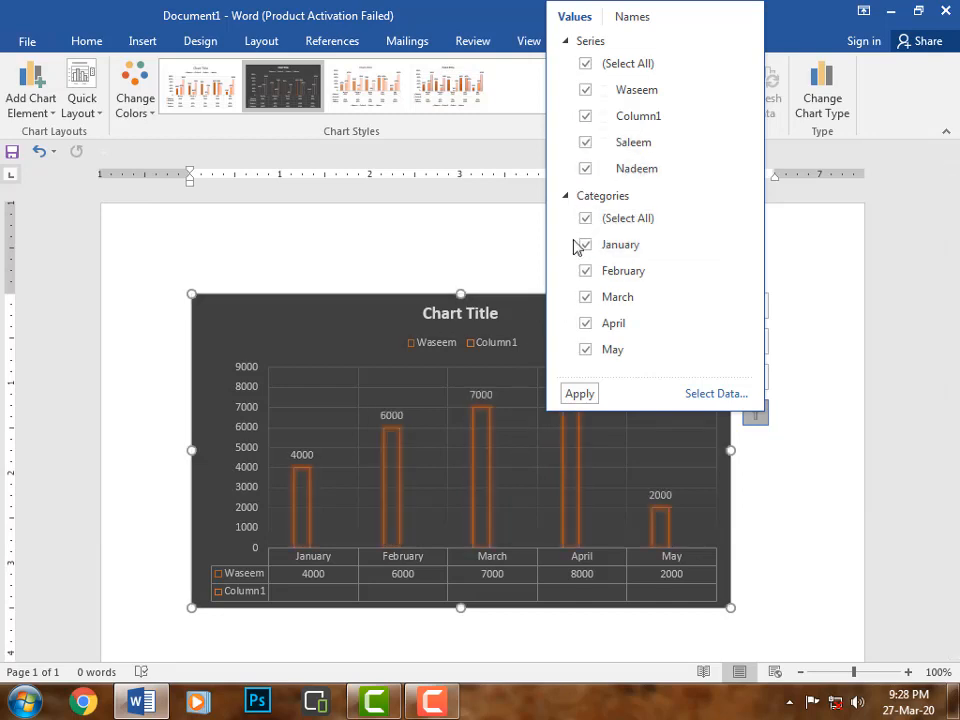
left_click(580, 394)
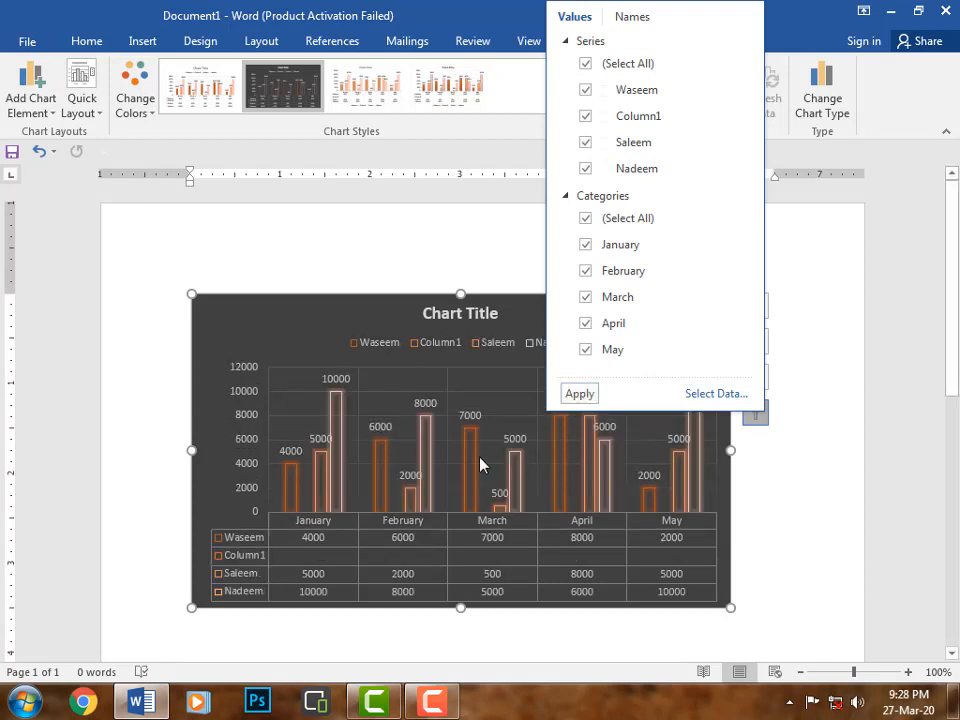
left_click(791, 474)
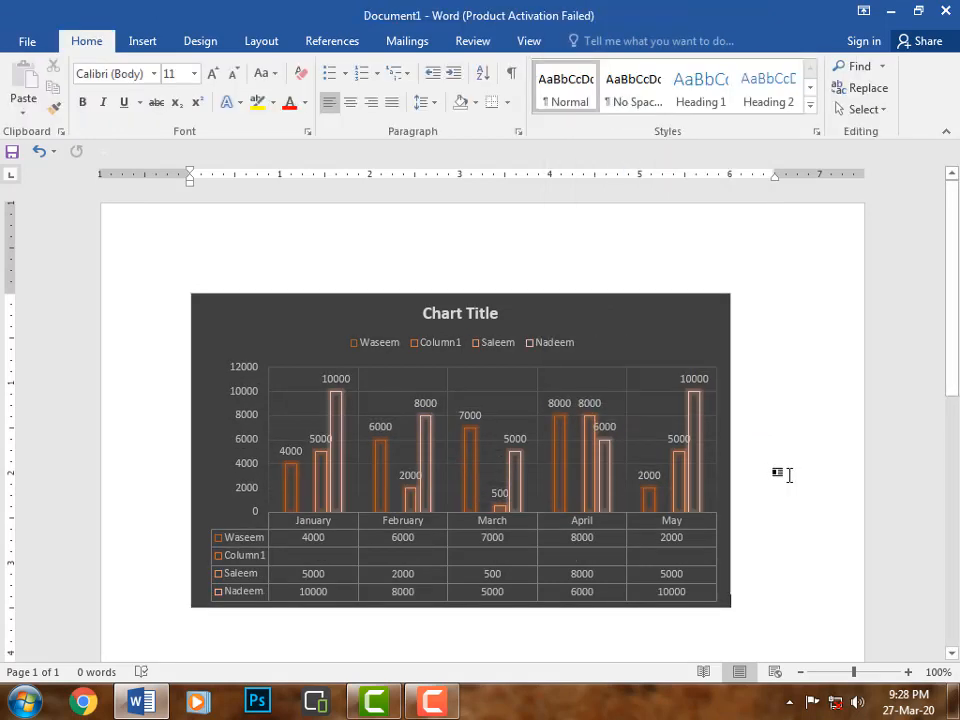
Open the chart's data sheet, move it clear of the chart to compare its values, and close it.
left_click(590, 499)
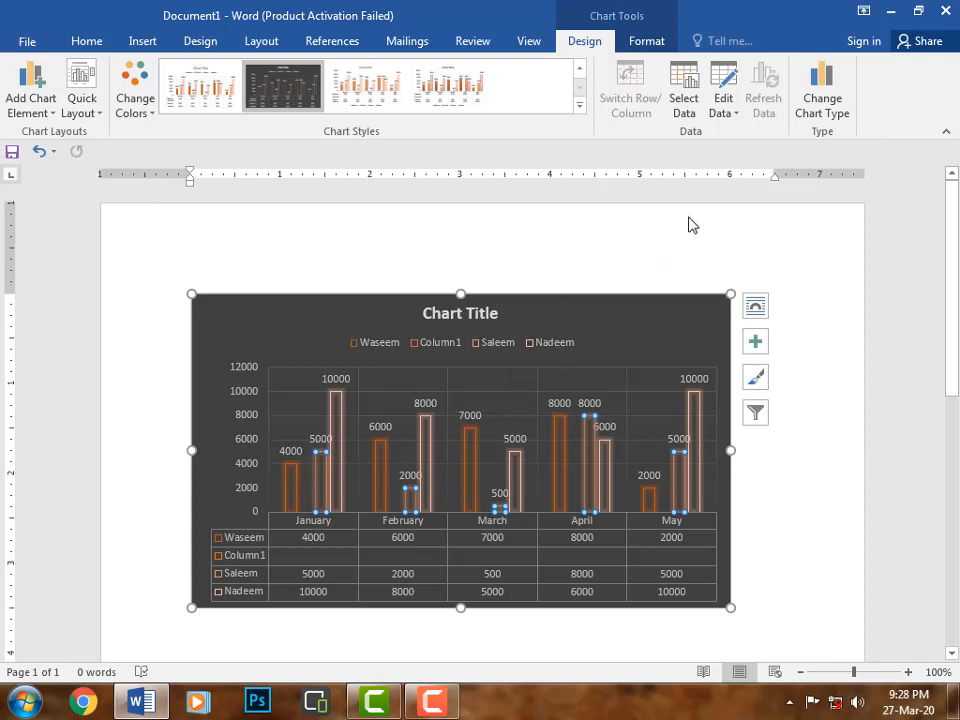
left_click(735, 115)
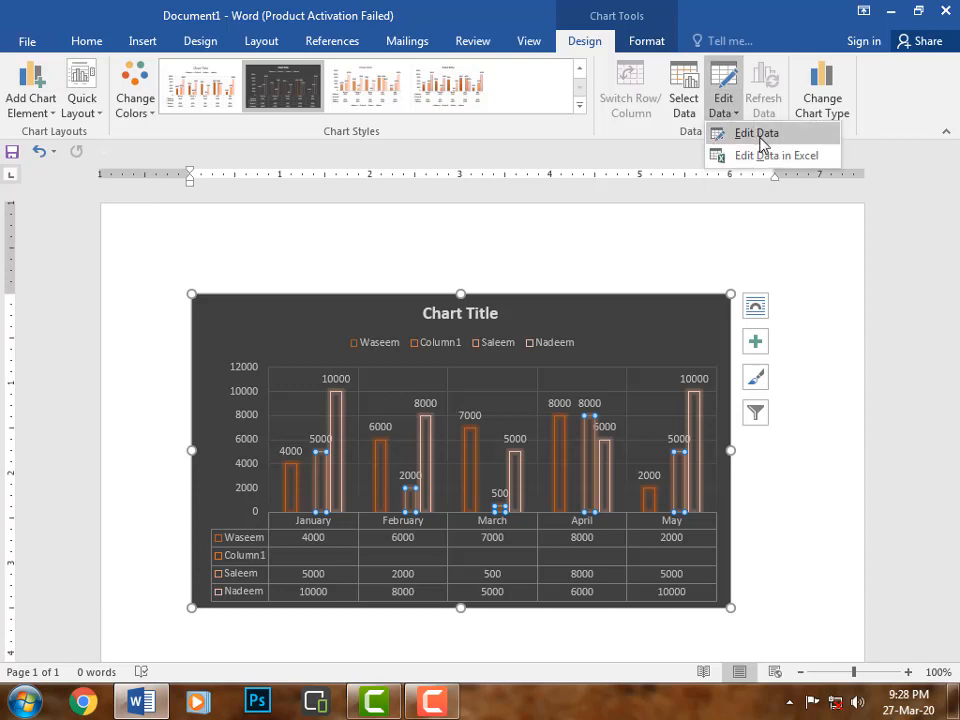
left_click(760, 138)
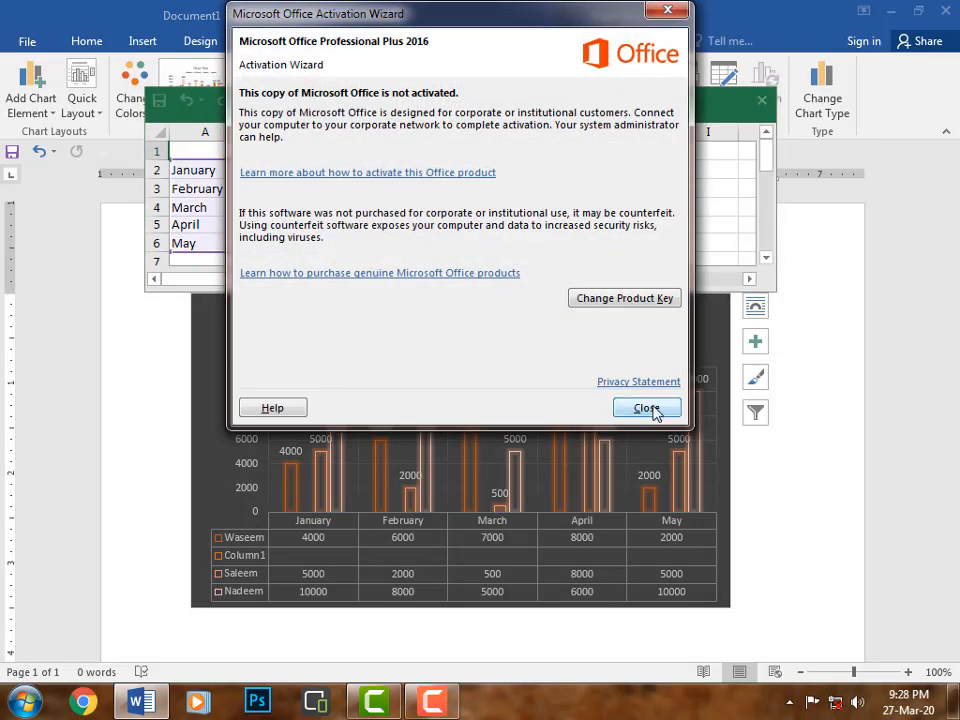
left_click(648, 408)
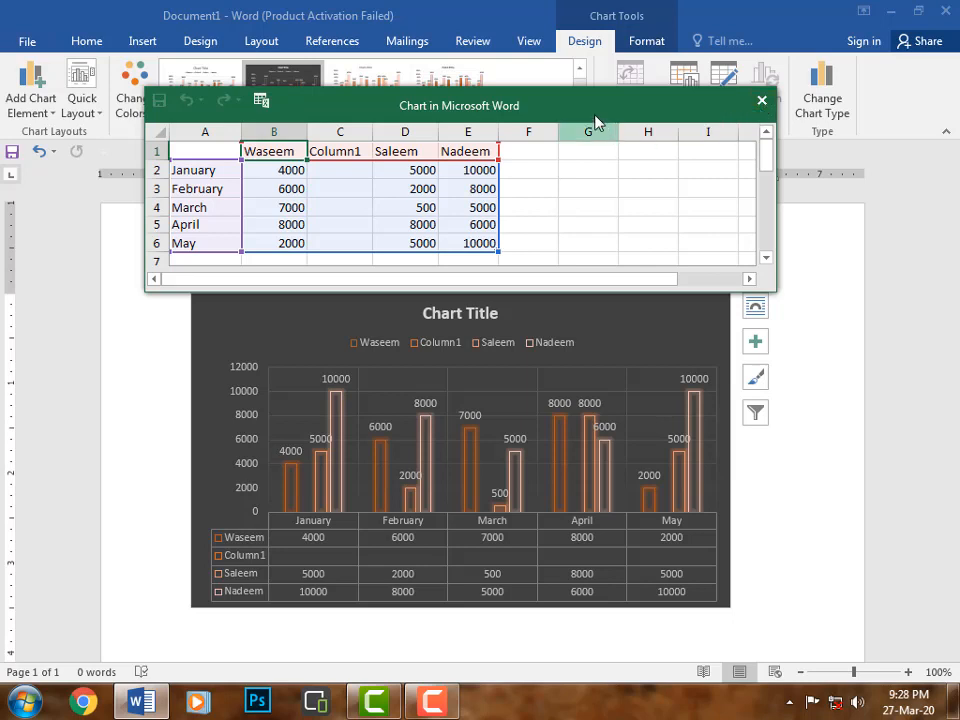
left_click_drag(594, 112, 534, 90)
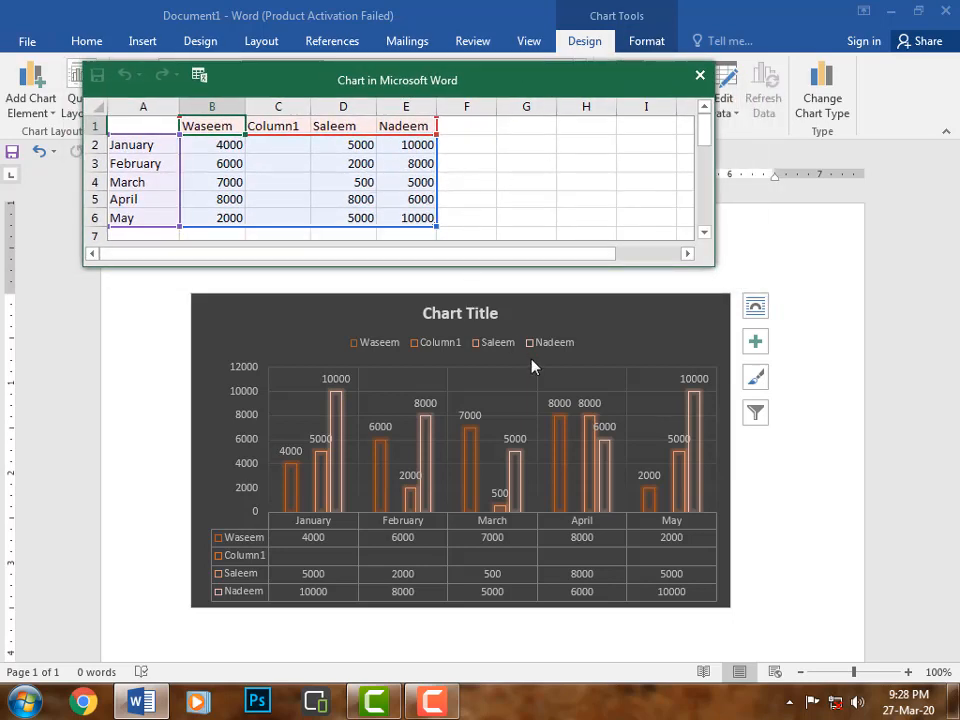
left_click(700, 78)
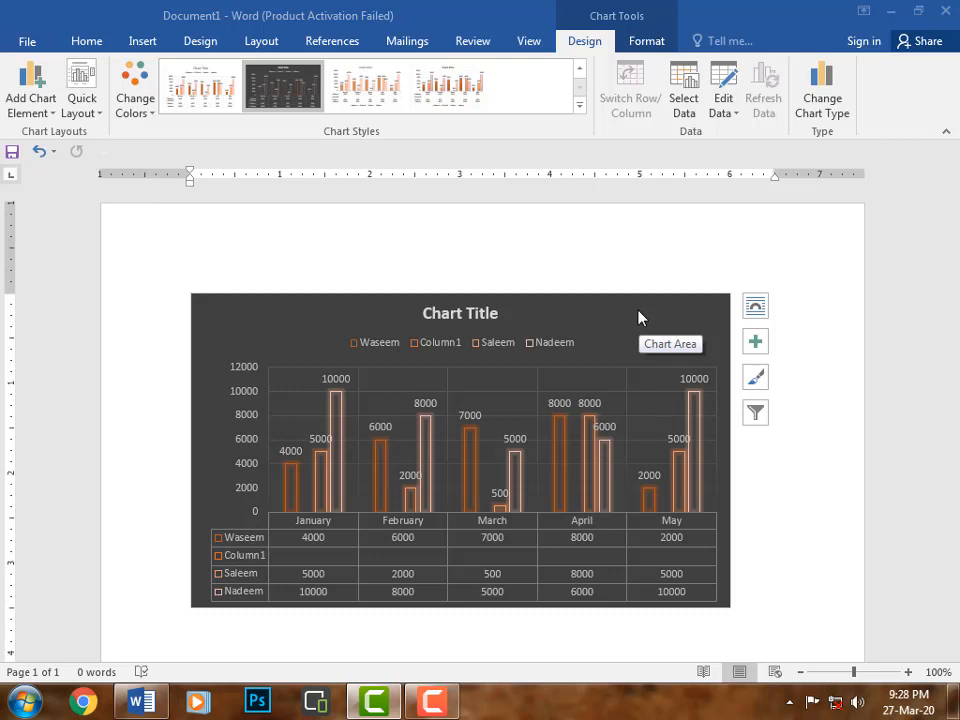
left_click(736, 123)
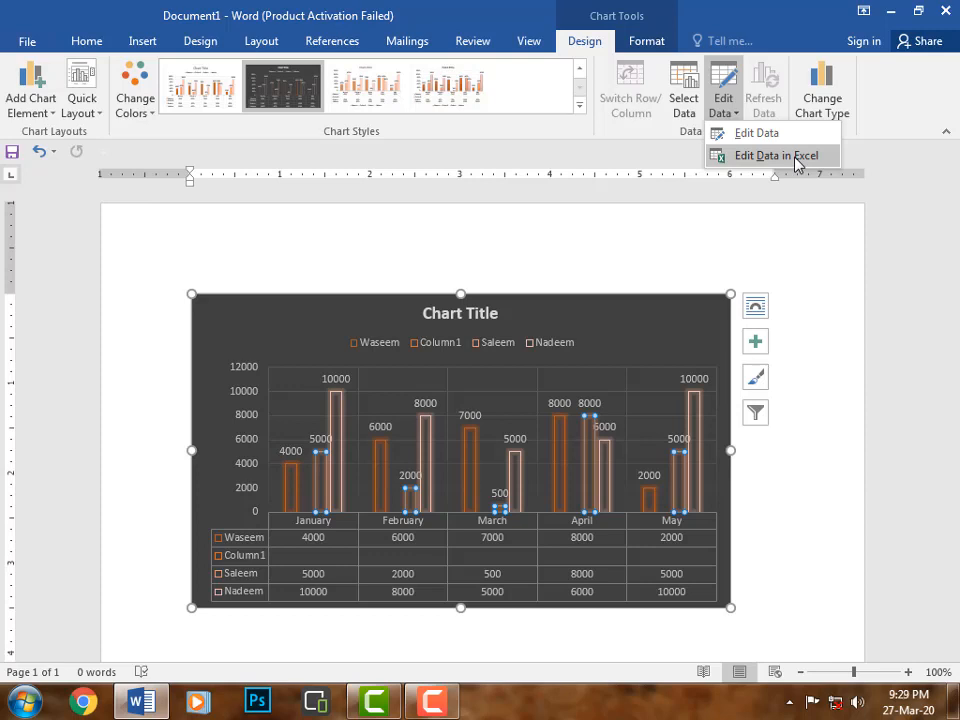
left_click(821, 270)
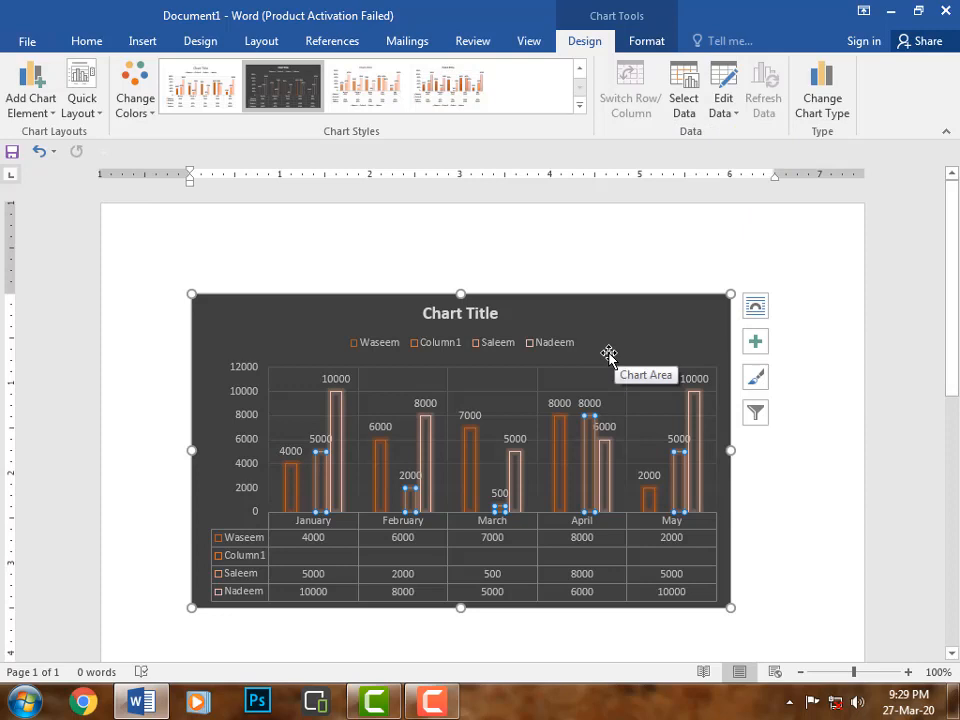